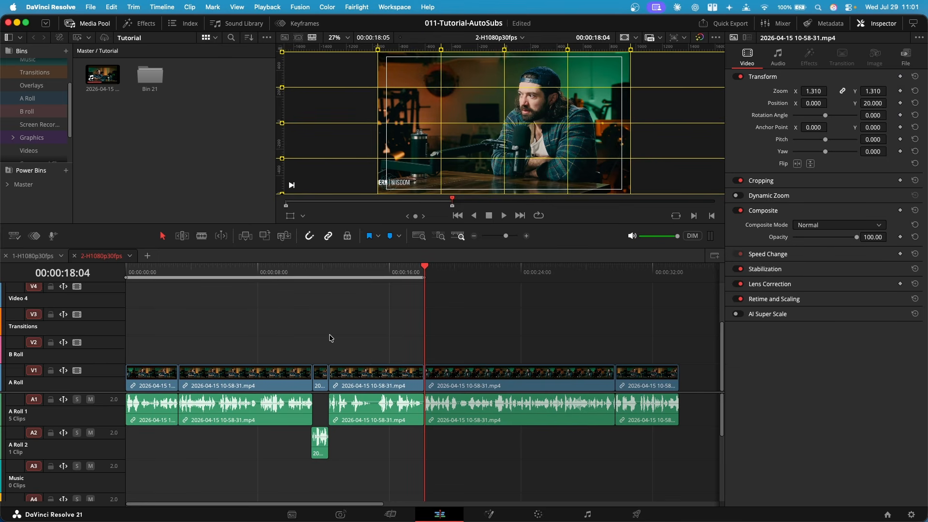
Launch the AutoSubs script and get started with English as the interface and transcription language
scroll(245, 365, "up", 3)
scroll(396, 337, "left", 4)
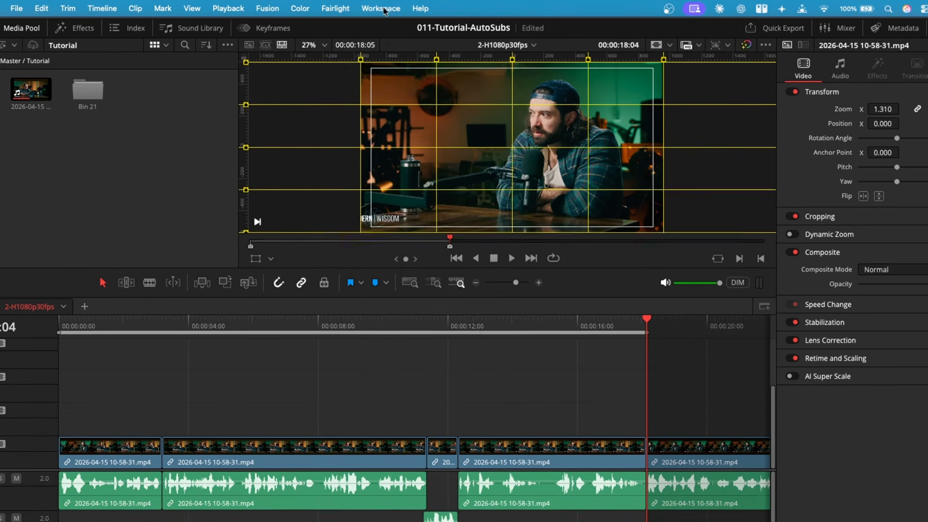
left_click(390, 6)
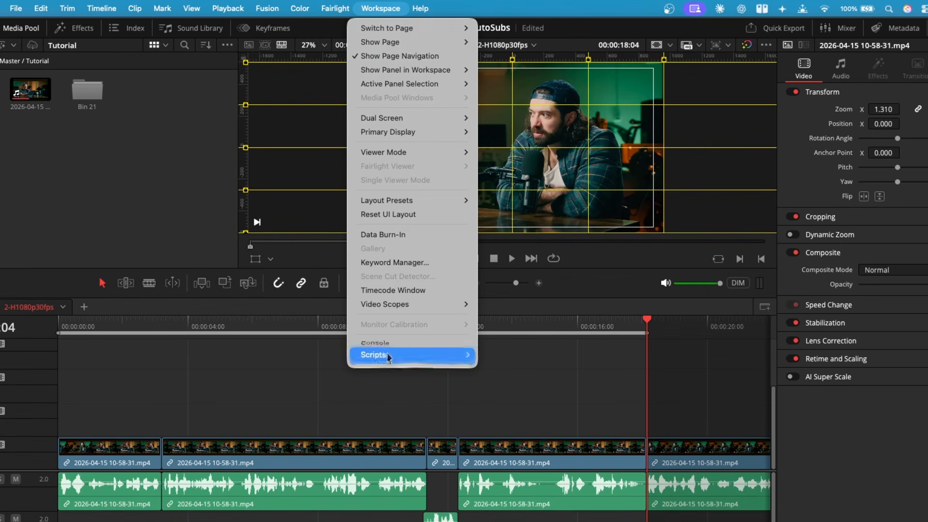
mouse_move(405, 304)
left_click(506, 373)
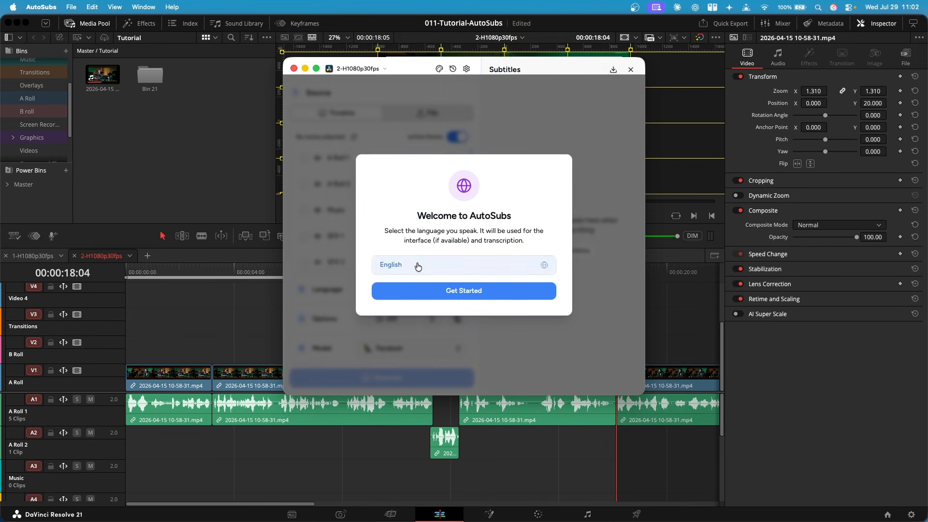
left_click(476, 292)
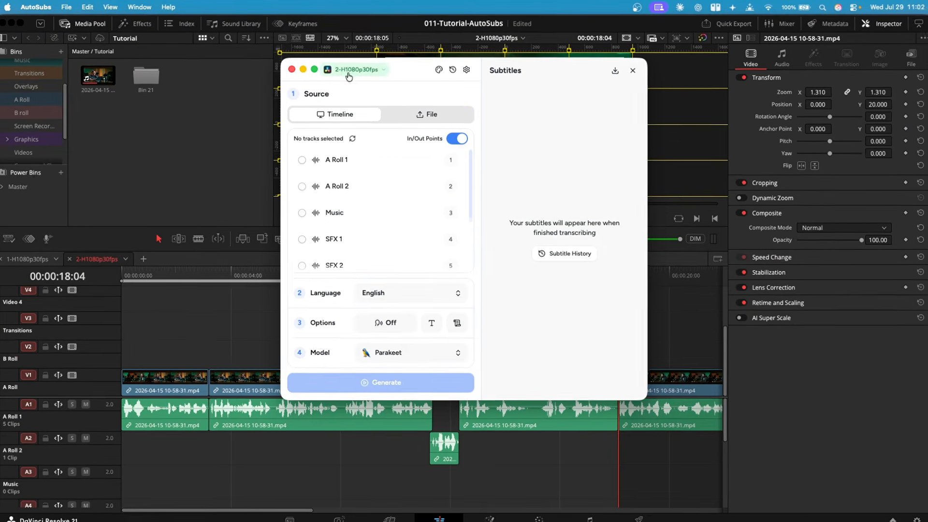
Refresh AutoSubs' connection to the DaVinci Resolve integration
left_click(349, 68)
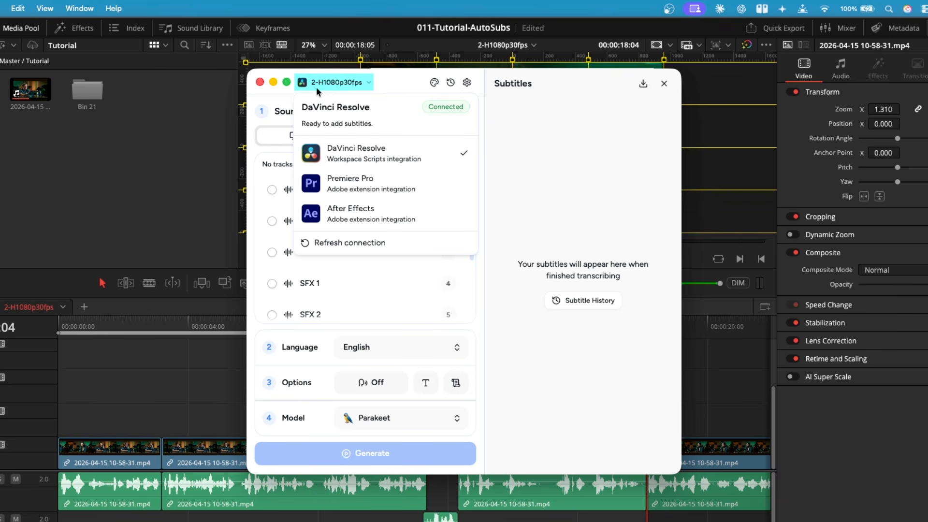
left_click(316, 87)
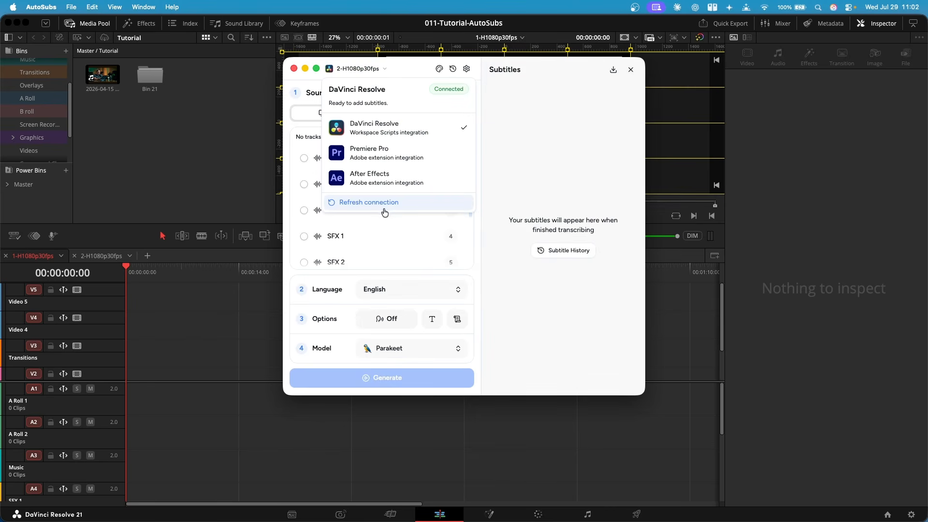
left_click(385, 208)
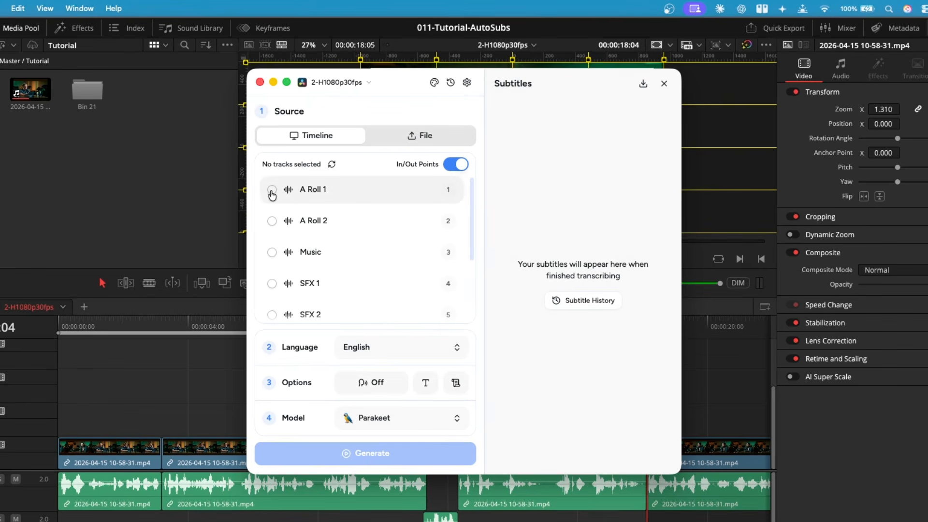
Select the A Roll 1 and A Roll 2 tracks as sources and move the Resolve playhead to the timeline start
left_click(272, 192)
left_click(271, 221)
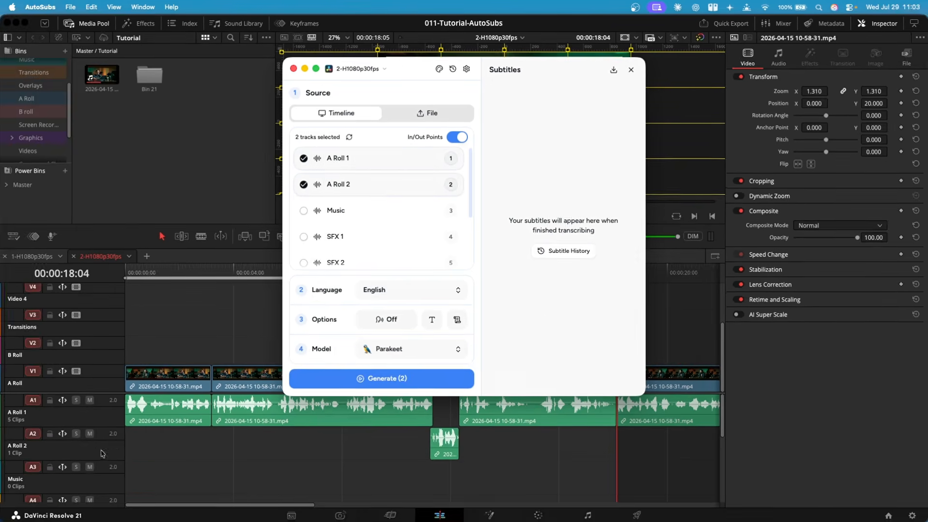
left_click(109, 515)
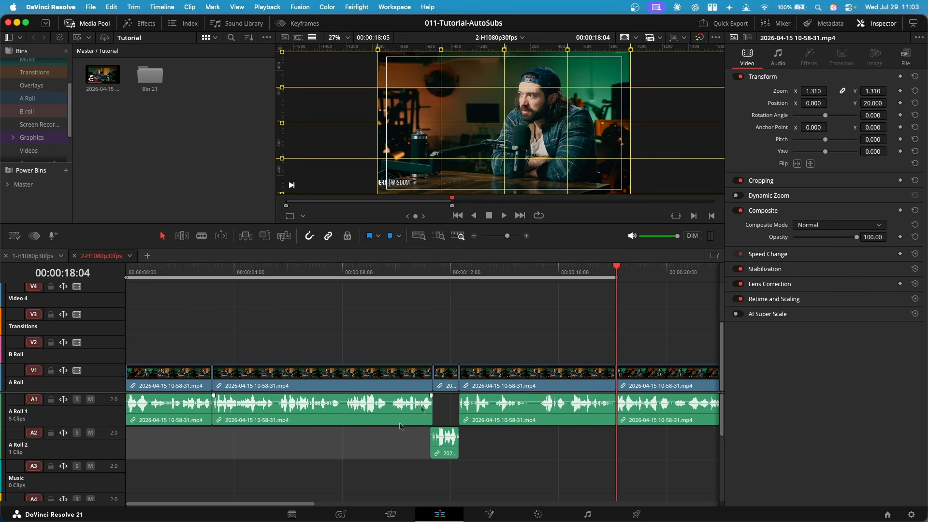
key("super+Tab")
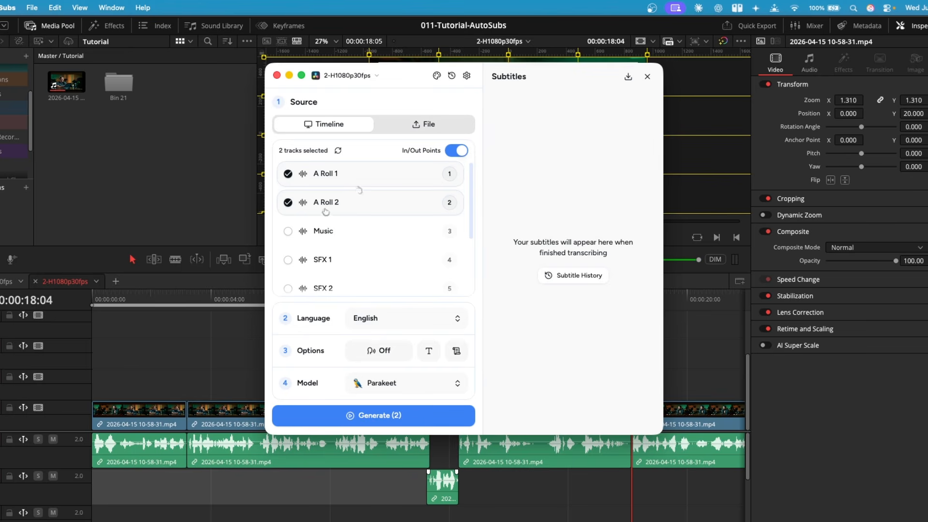
left_click(107, 301)
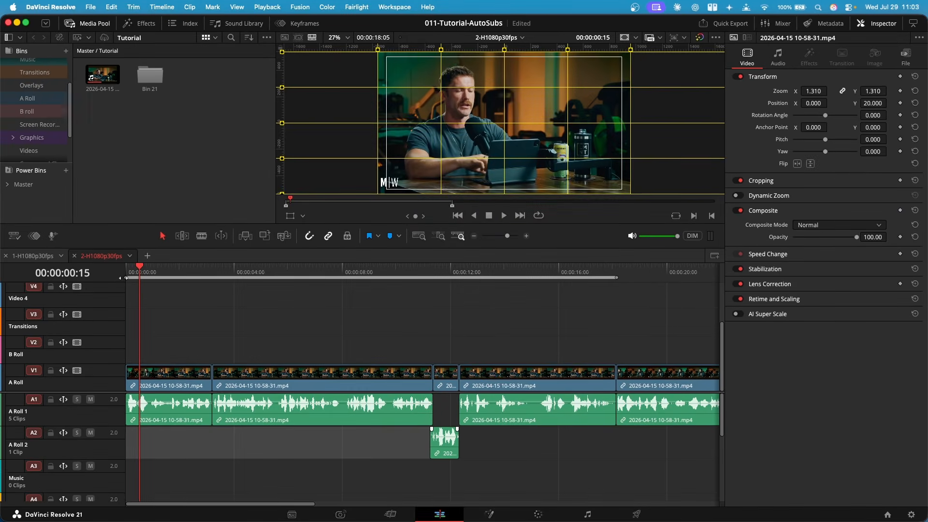
key("super+Tab")
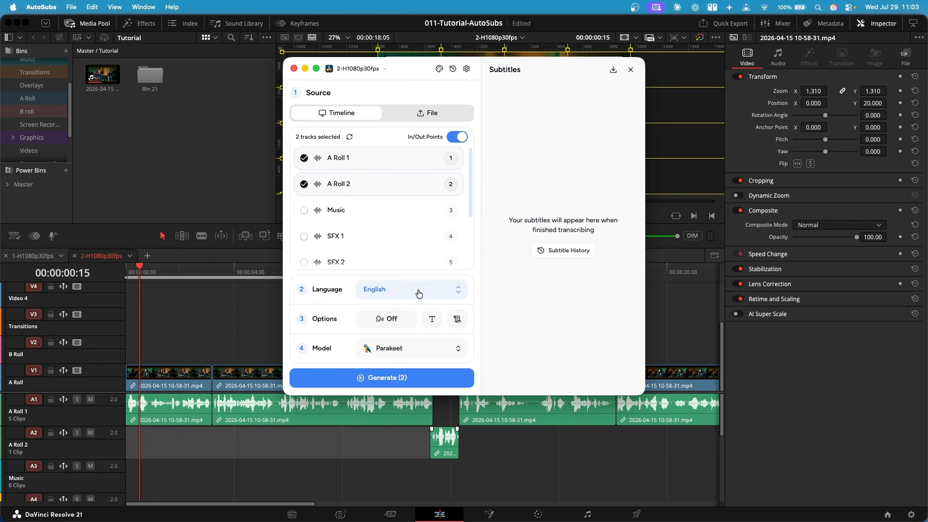
Review the speaker, text formatting and vocabulary options for transcription
left_click(390, 319)
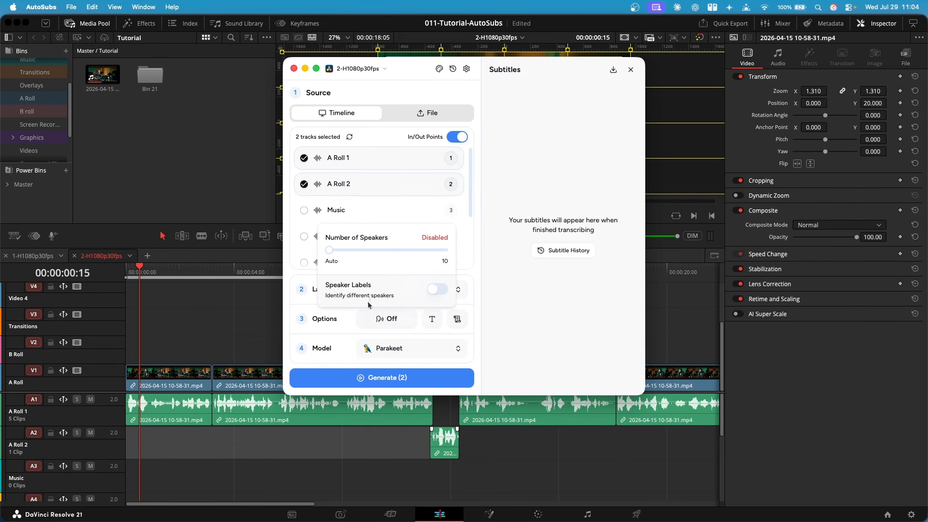
left_click(433, 318)
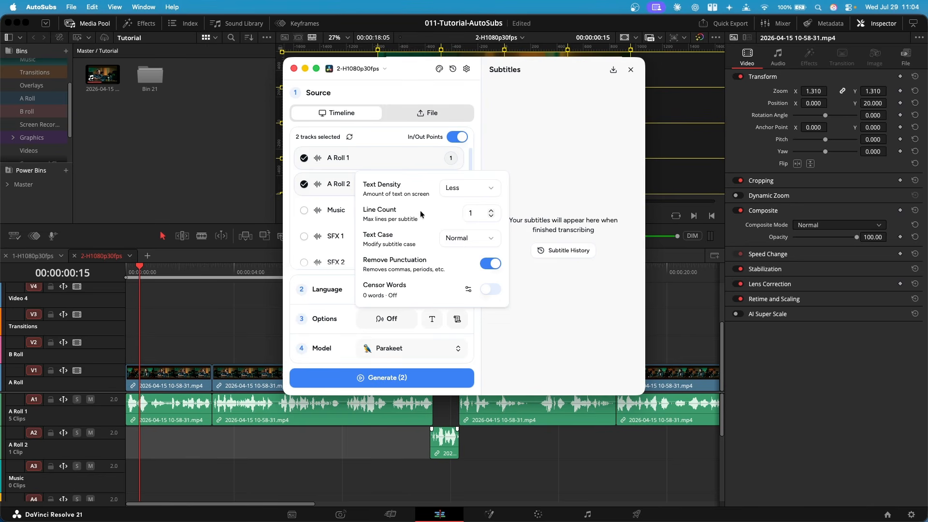
left_click(457, 238)
left_click(452, 261)
left_click(458, 319)
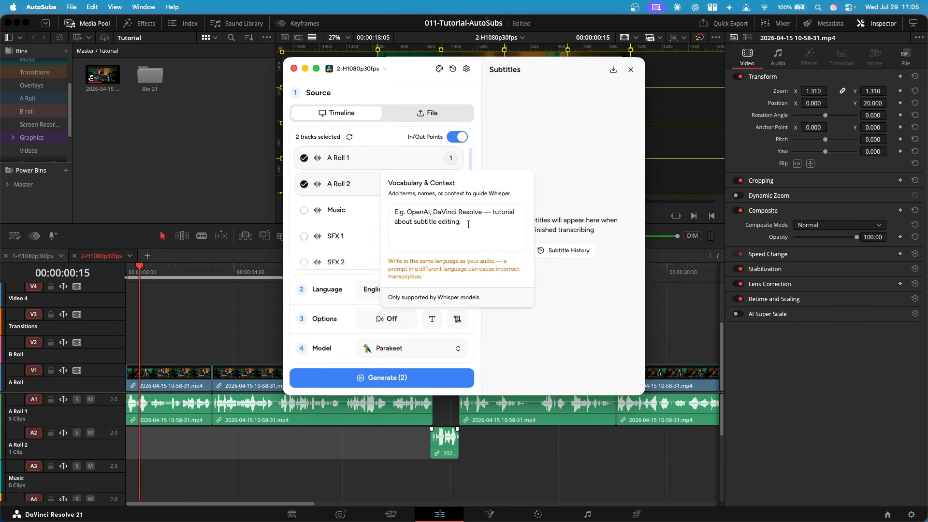
Choose Parakeet from the transcription model list
left_click(411, 348)
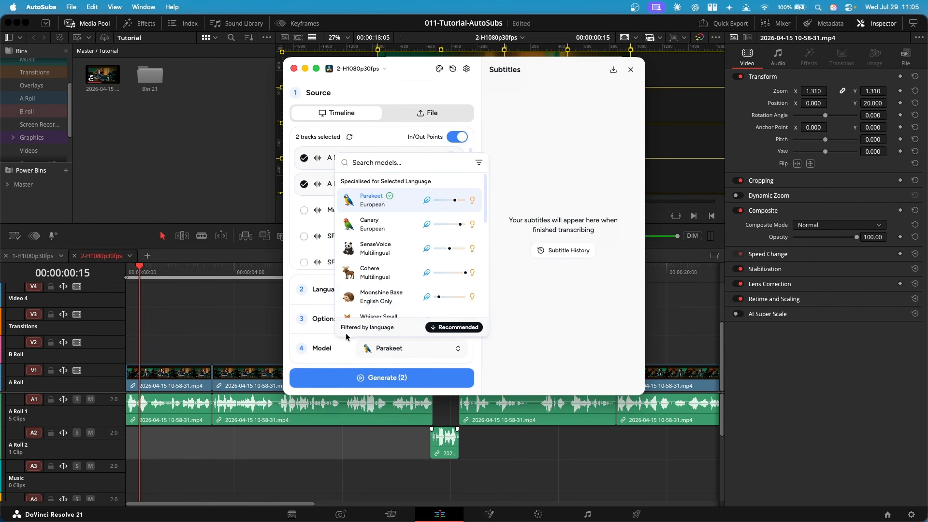
scroll(387, 271, "down", 3)
scroll(386, 271, "up", 3)
mouse_move(456, 203)
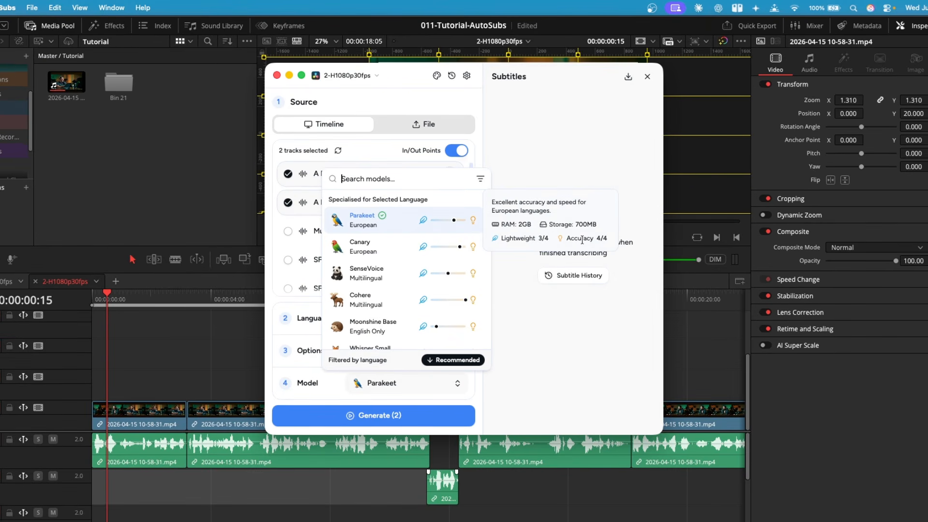
left_click(398, 222)
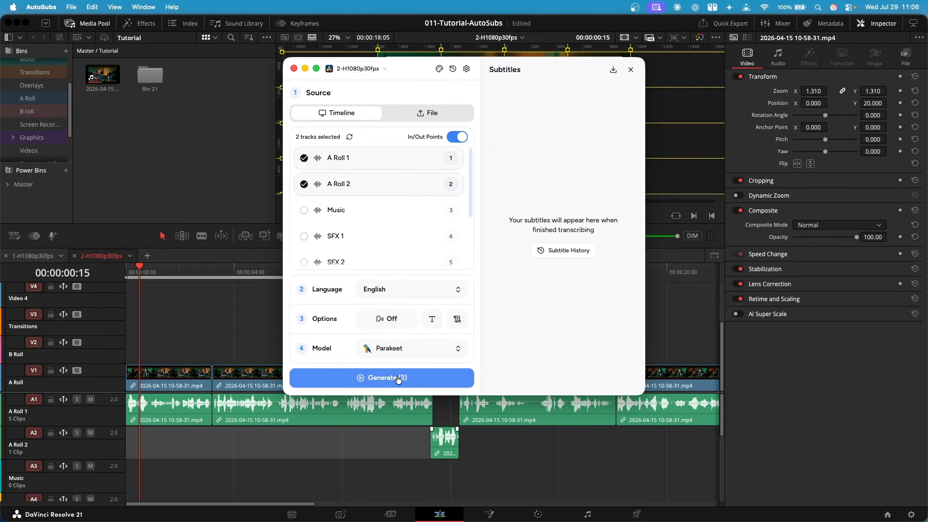
Generate subtitles from the two selected tracks
left_click(398, 378)
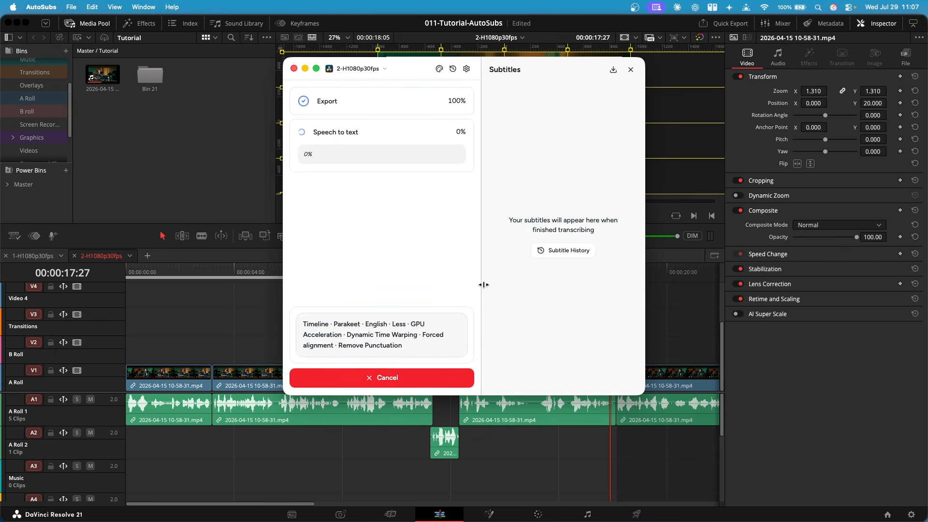
left_click(211, 344)
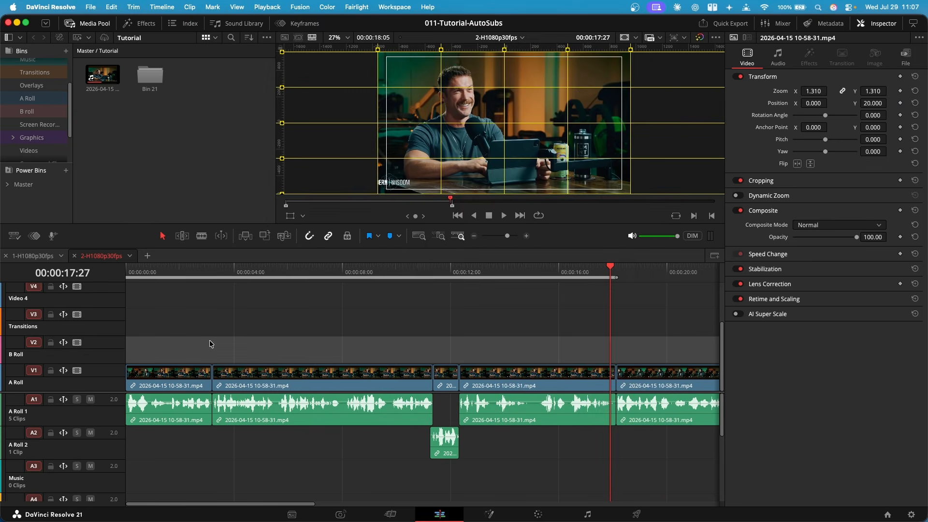
left_click(637, 513)
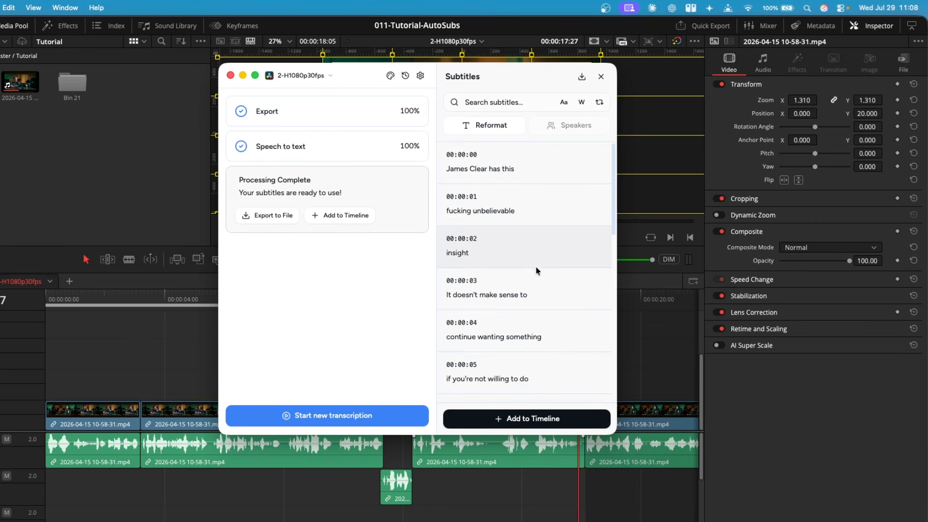
Reformat the generated subtitles with Single Word text density
scroll(532, 265, "down", 10)
scroll(573, 332, "up", 8)
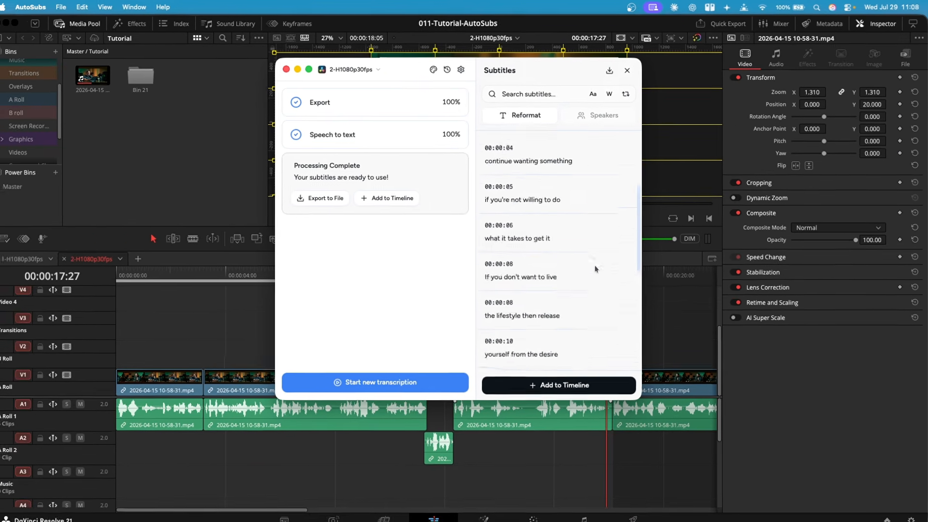
left_click(488, 125)
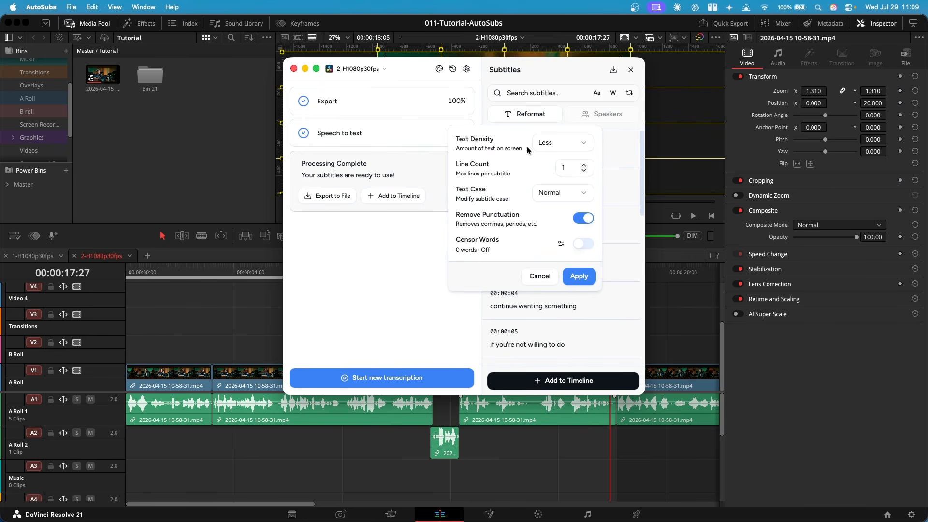
left_click(547, 143)
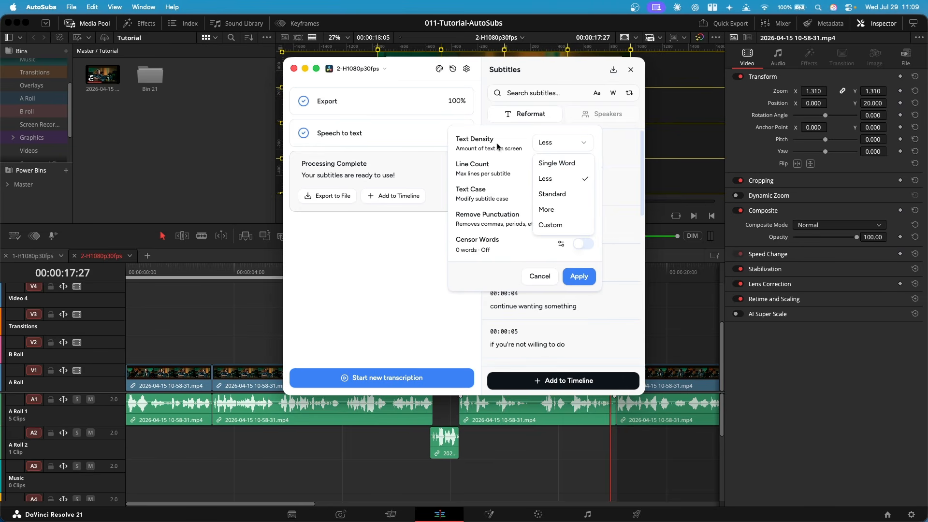
left_click(557, 163)
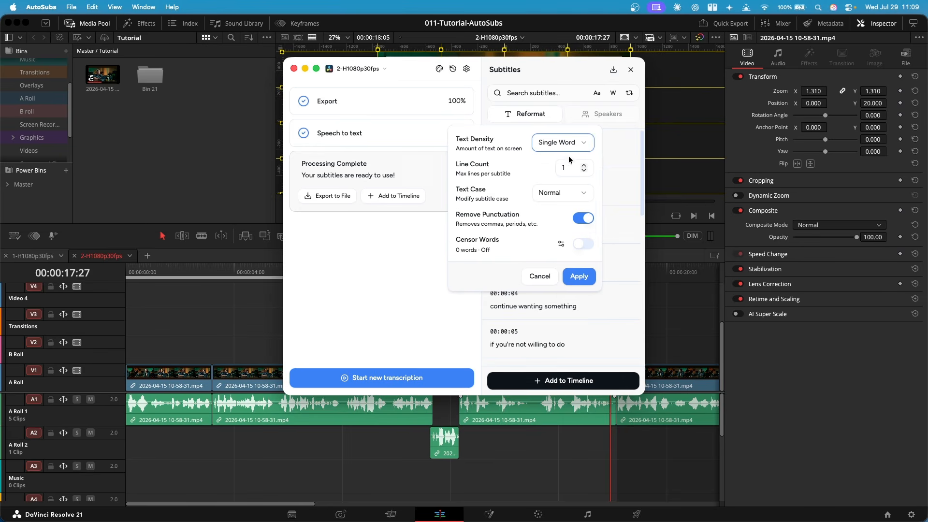
left_click(579, 277)
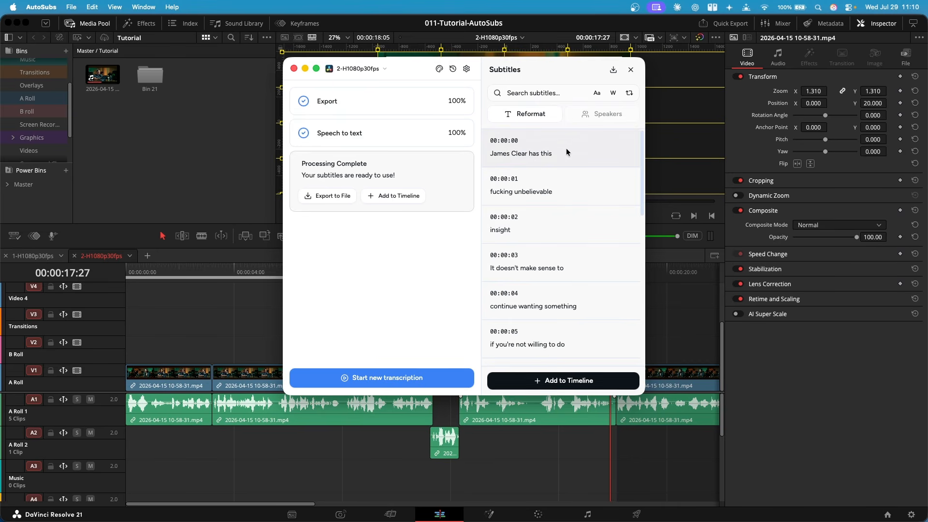
Edit subtitle breaks, moving 'has this' into the second subtitle and 'insight' up into it
left_click(567, 150)
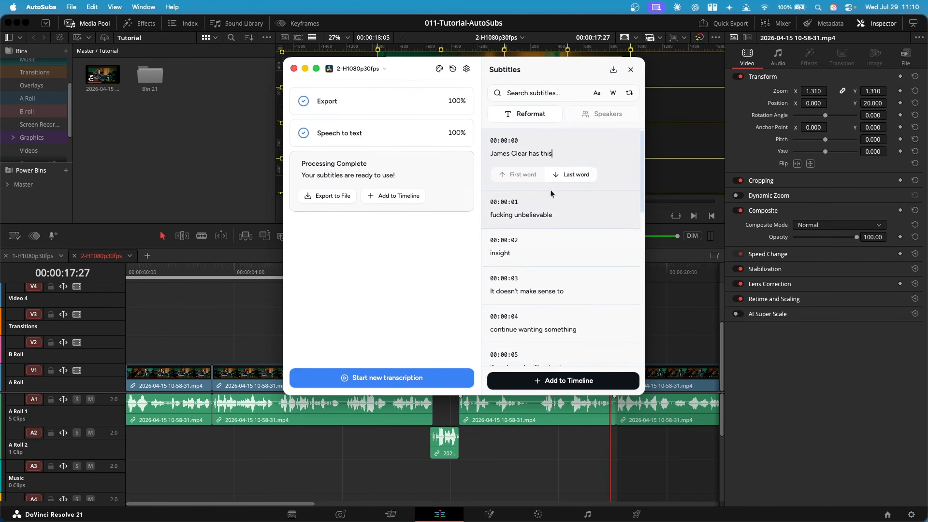
left_click(572, 176)
left_click(572, 176)
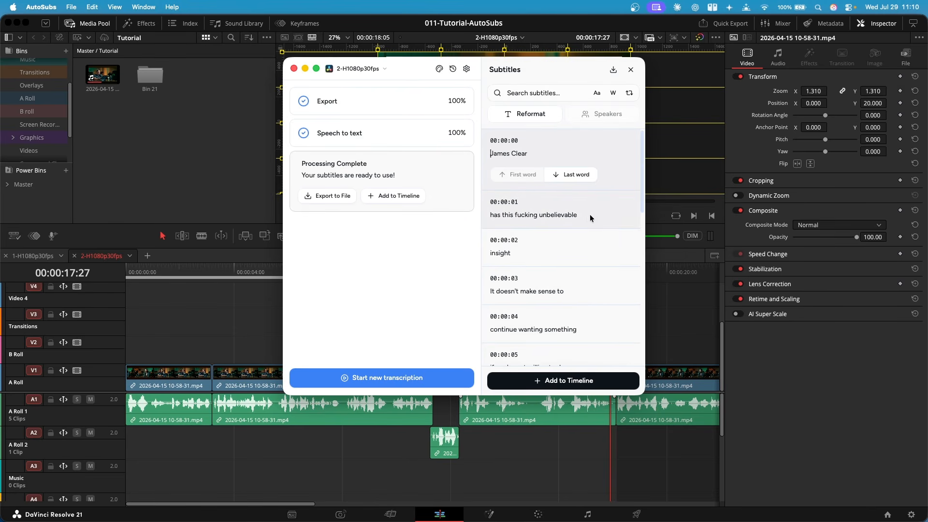
left_click(547, 252)
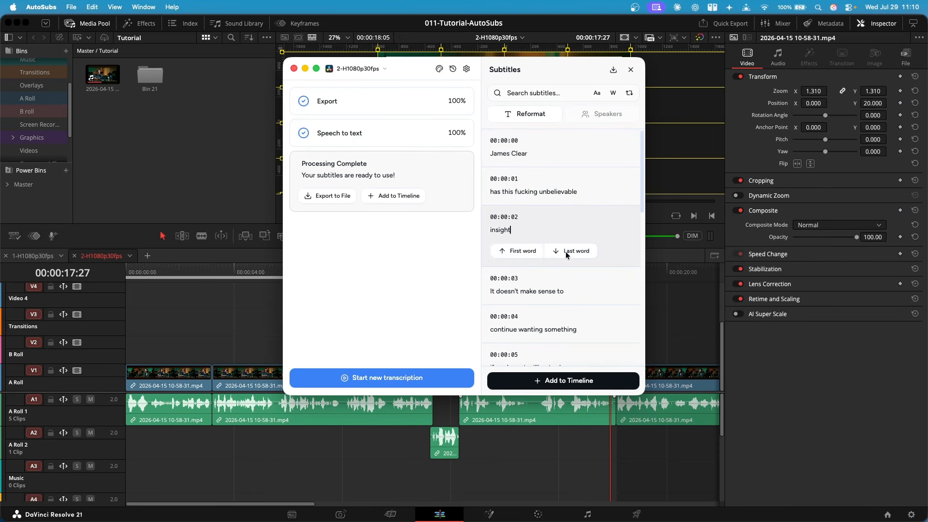
left_click(521, 251)
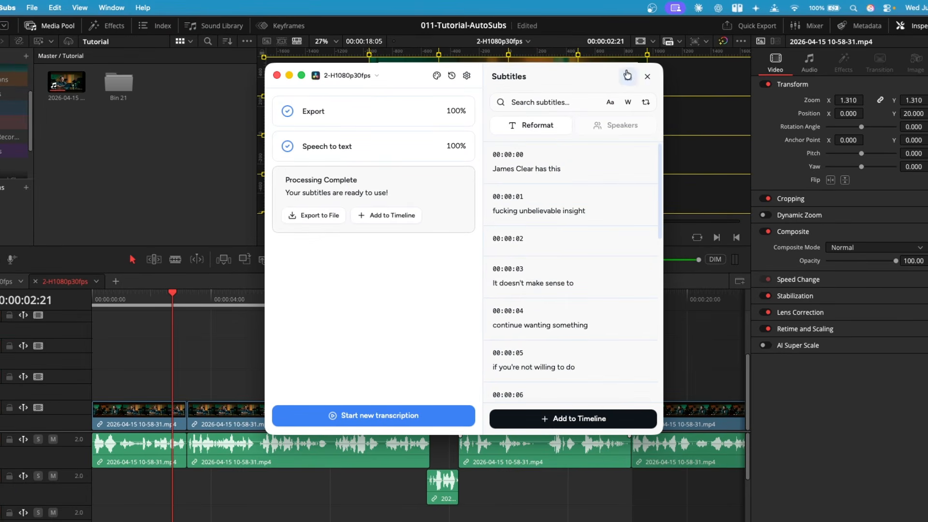
Export the subtitles as an SRT file named subtitles123 to Downloads
left_click(307, 213)
left_click(358, 370)
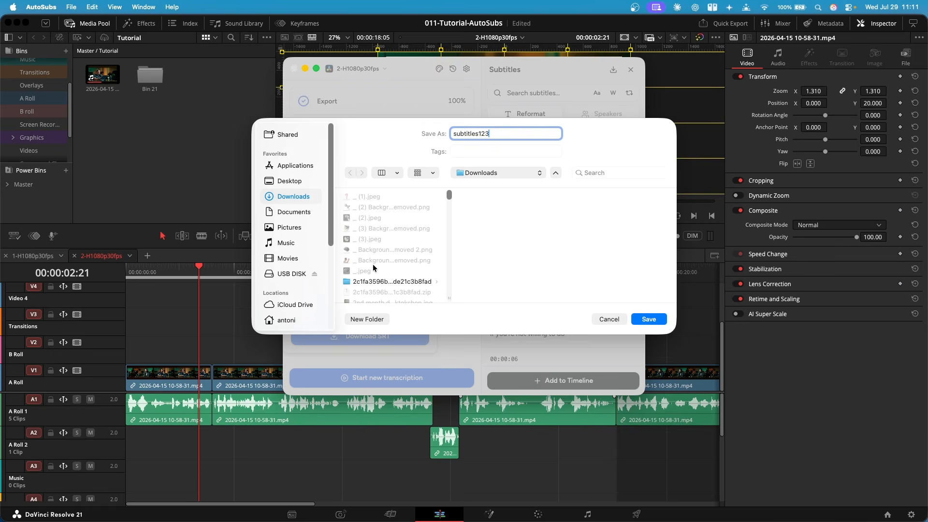
left_click(653, 321)
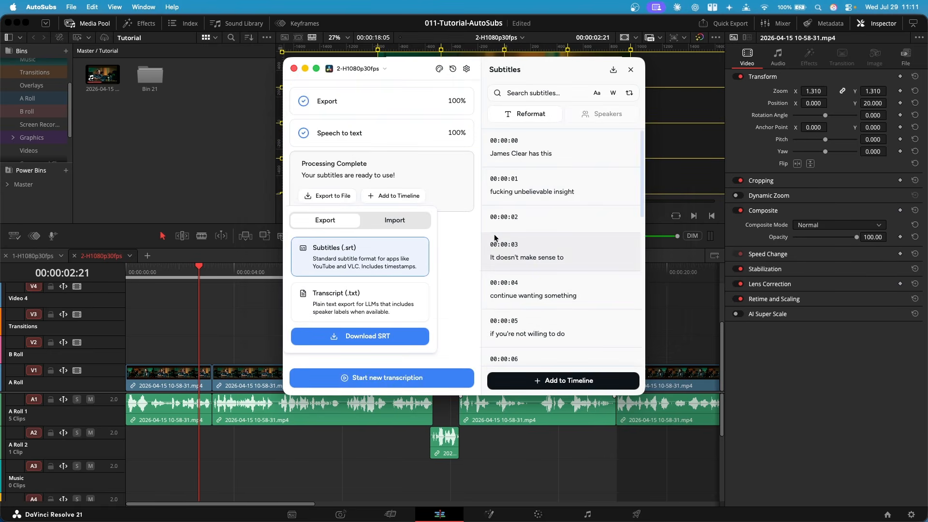
Import subtitles123 into the Media Pool and add it to the timeline as a subtitle track
left_click_drag(403, 224, 140, 335)
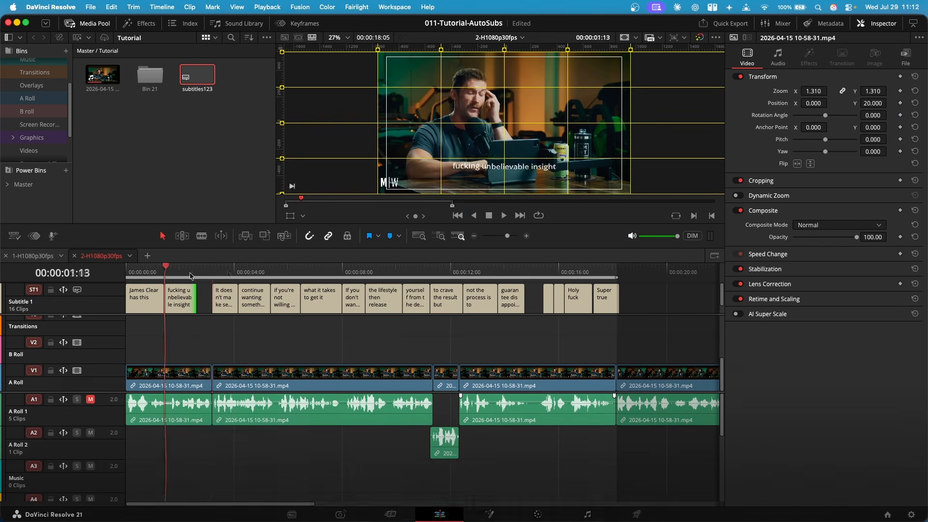
left_click_drag(165, 278, 211, 299)
left_click_drag(343, 277, 550, 303)
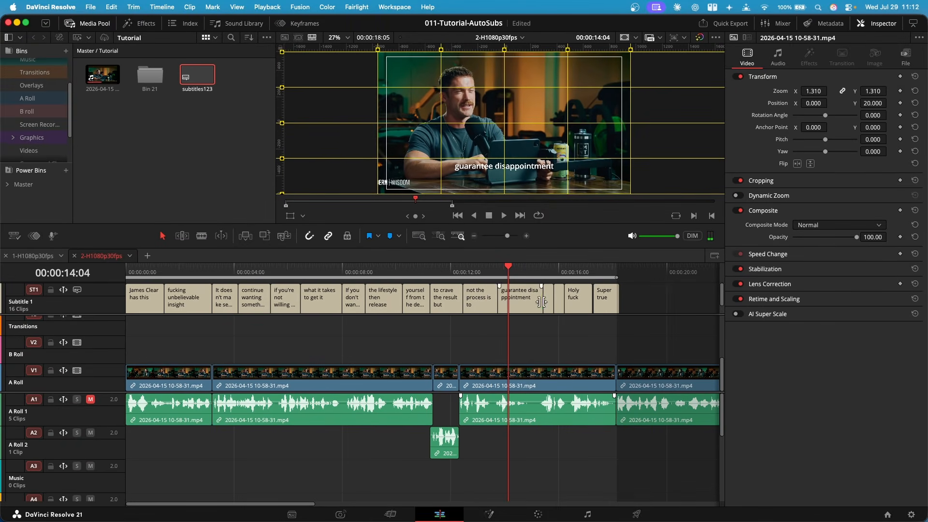
key("Home")
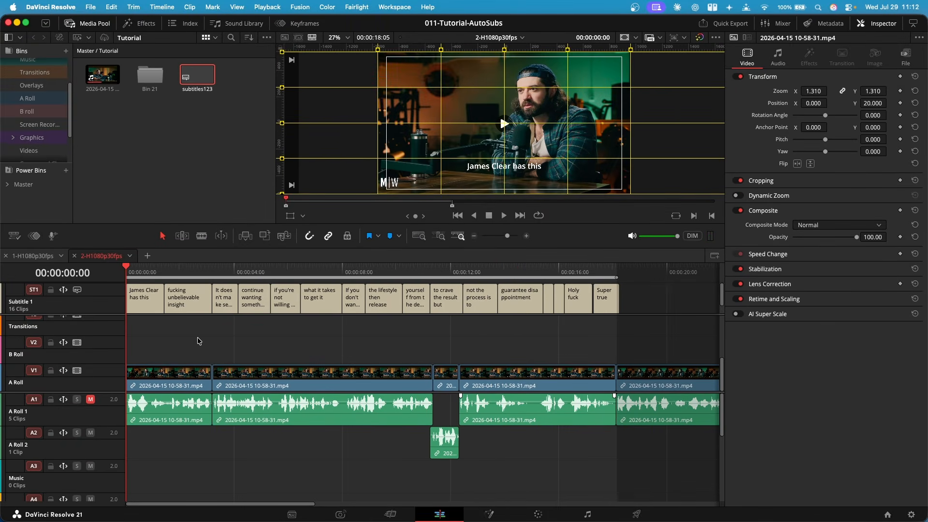
Trim the first subtitle shorter so the second subtitle 'fucking unbelievable insight' starts at 00:00:00:27
left_click(150, 303)
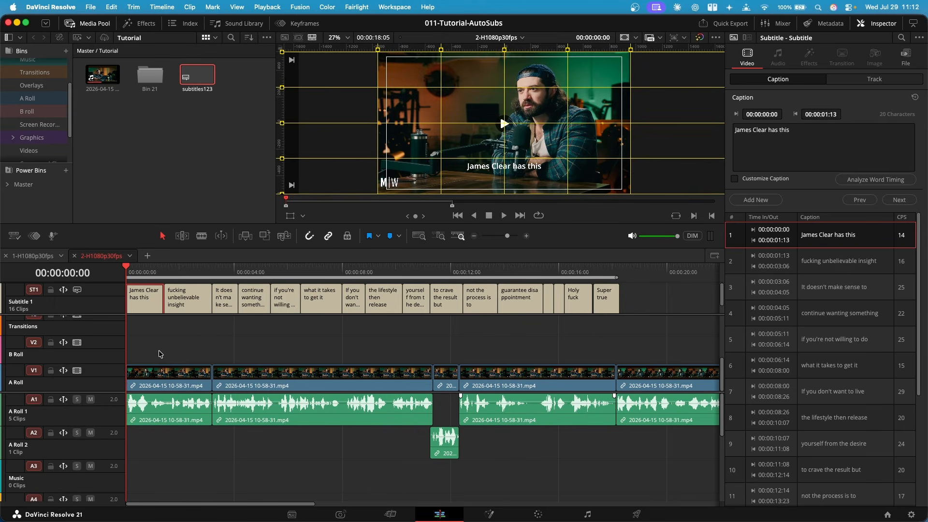
key("super+equal")
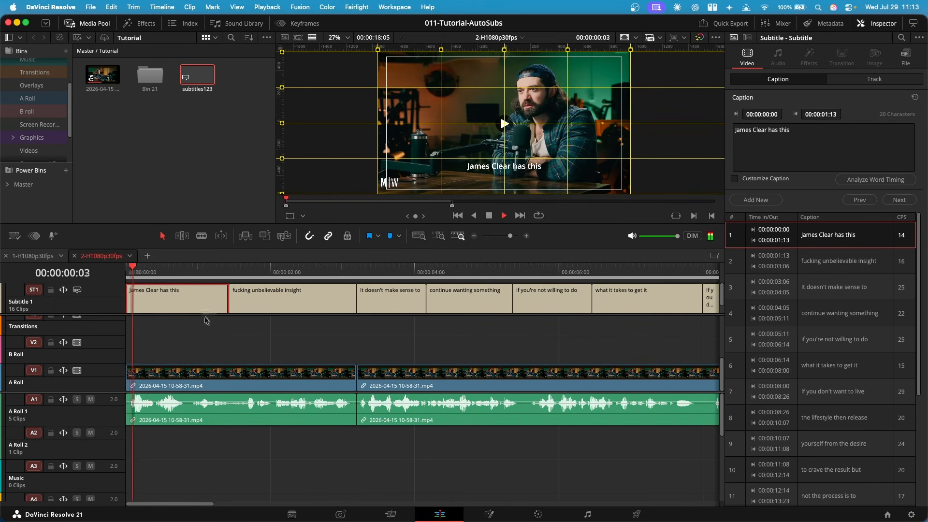
key("space")
left_click_drag(213, 272, 188, 299)
left_click(226, 300)
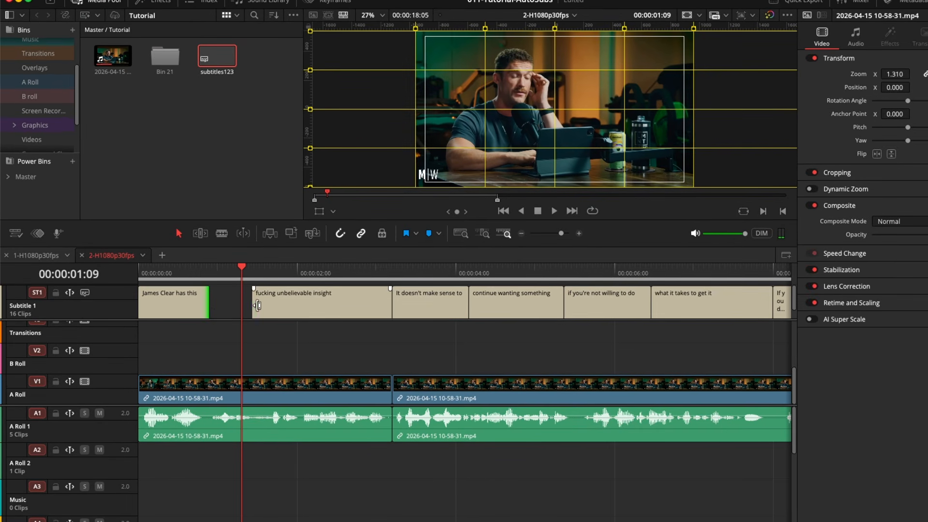
left_click_drag(258, 306, 215, 305)
left_click(207, 274)
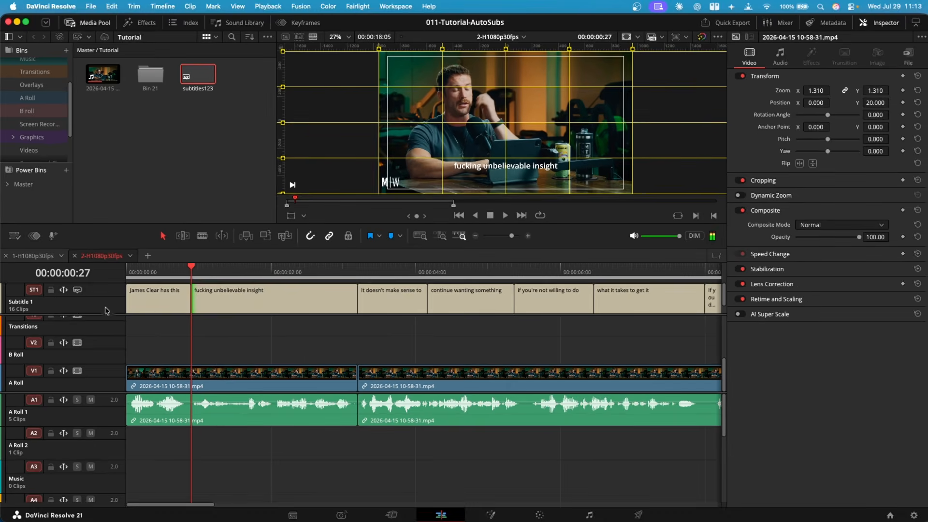
left_click(231, 304)
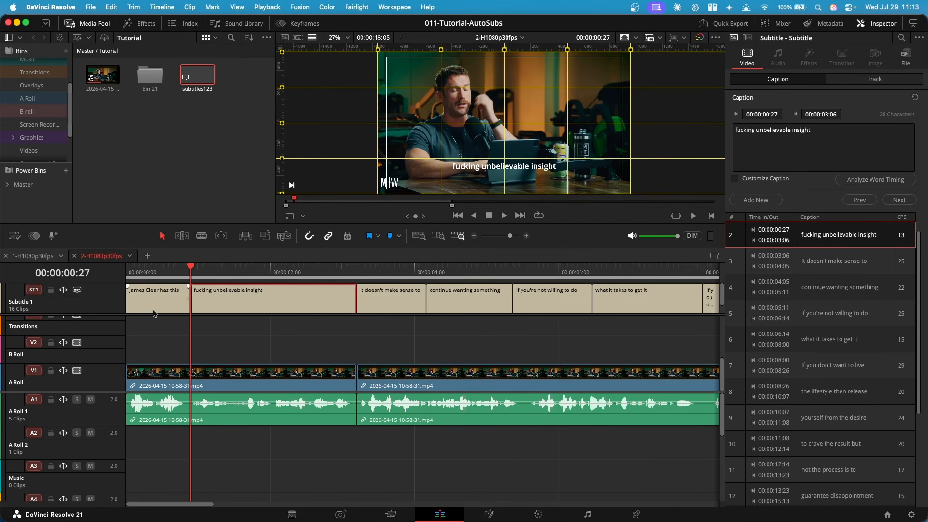
Style the subtitle track with the Inter font, Bold face and kerning -17, and turn on drop shadow and background
left_click(105, 304)
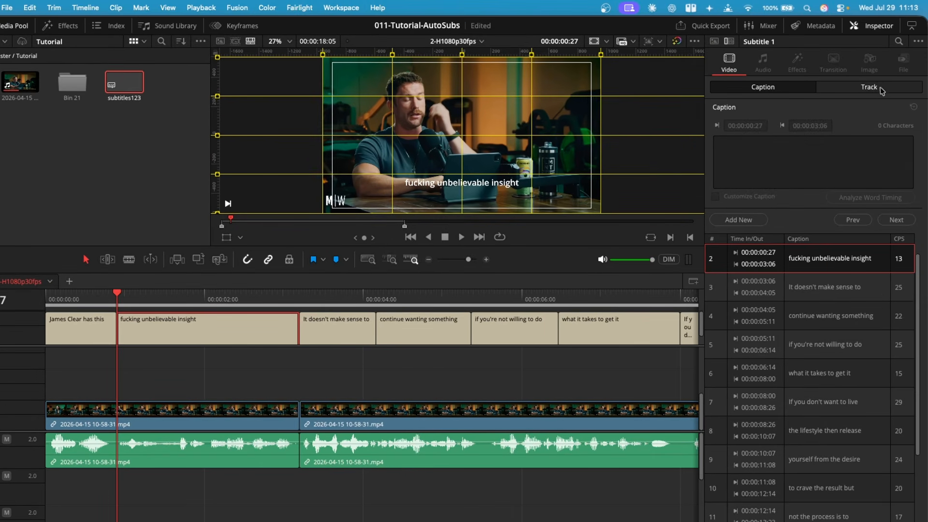
left_click(880, 89)
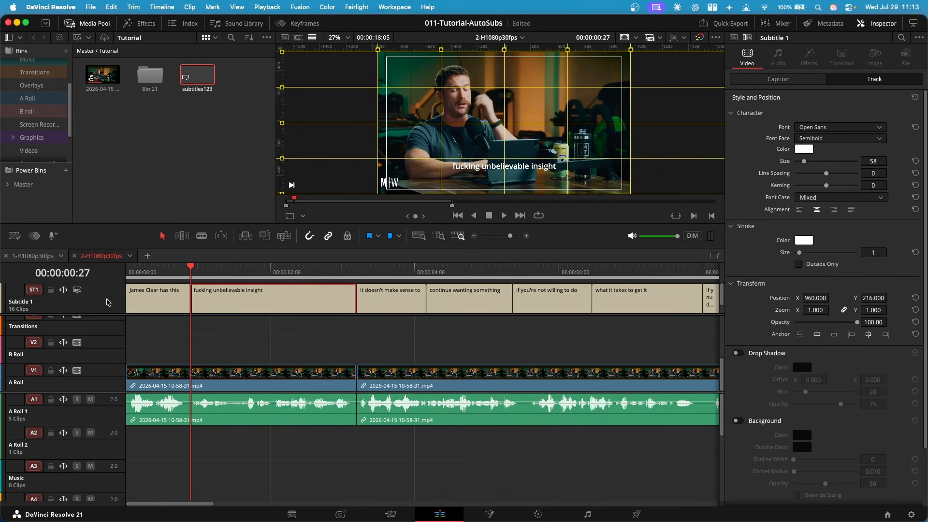
left_click(846, 127)
left_click(874, 125)
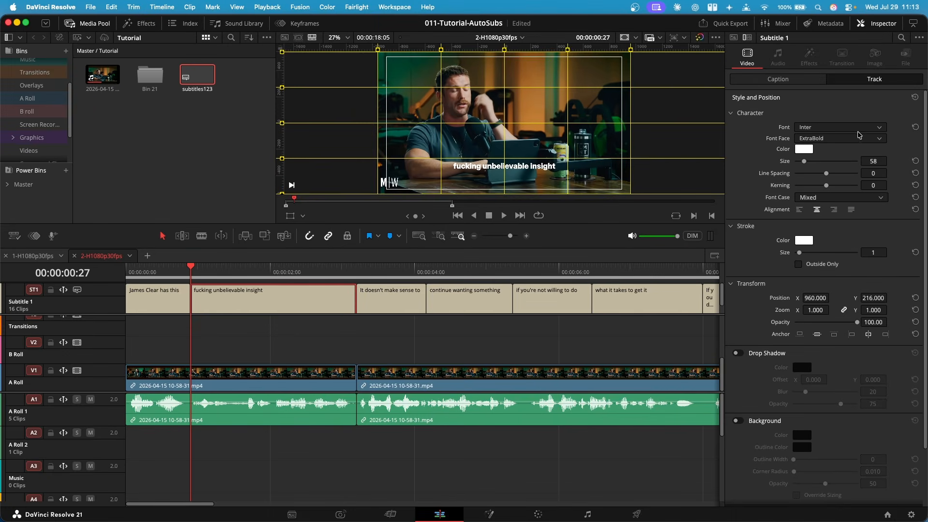
left_click_drag(884, 186, 876, 186)
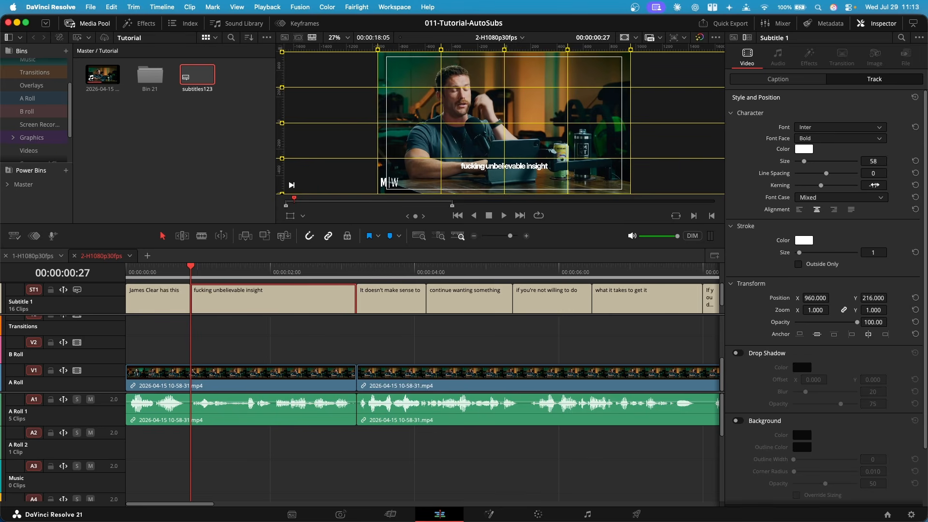
left_click(738, 353)
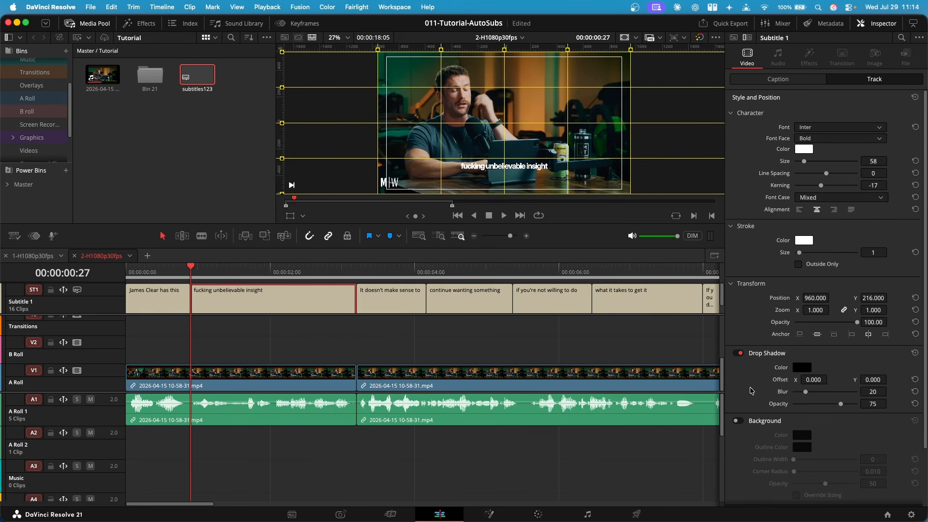
left_click(738, 421)
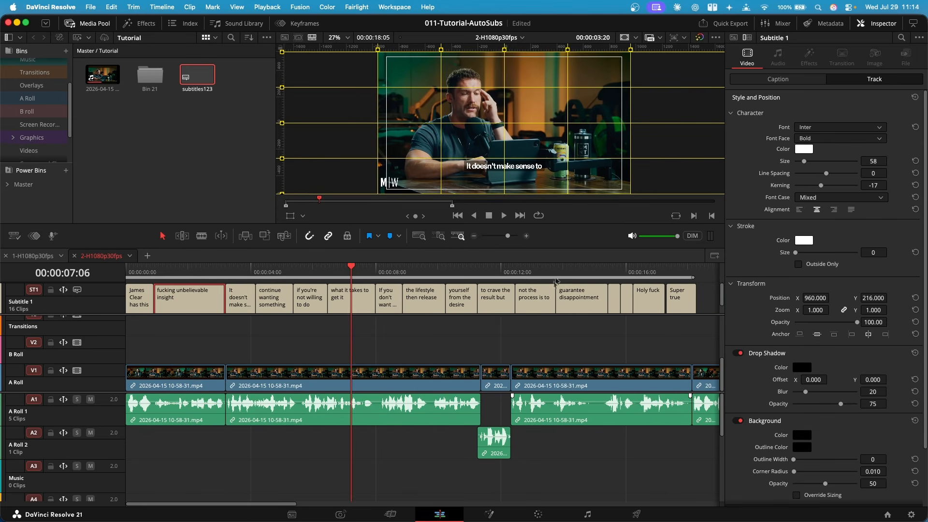
Play back the start of the timeline to review the restyled subtitles
left_click_drag(531, 272, 575, 270)
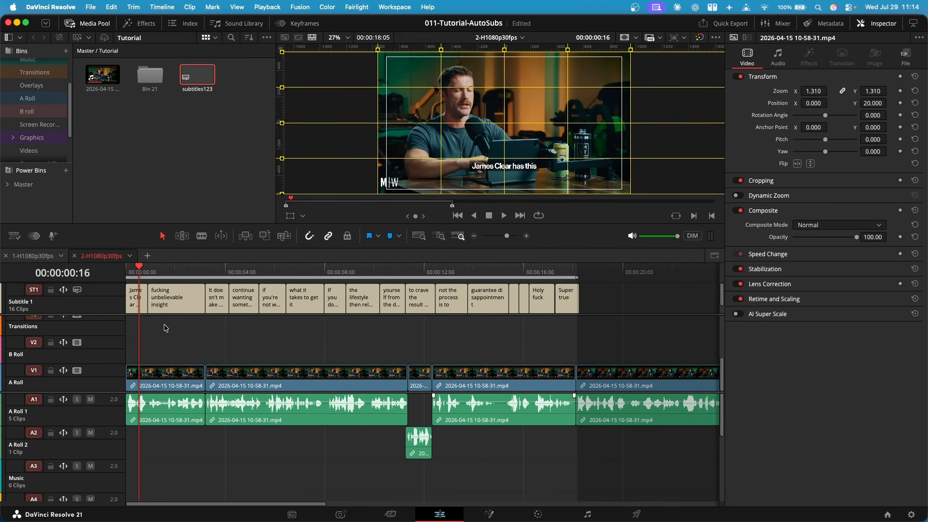
scroll(175, 339, "up", 2)
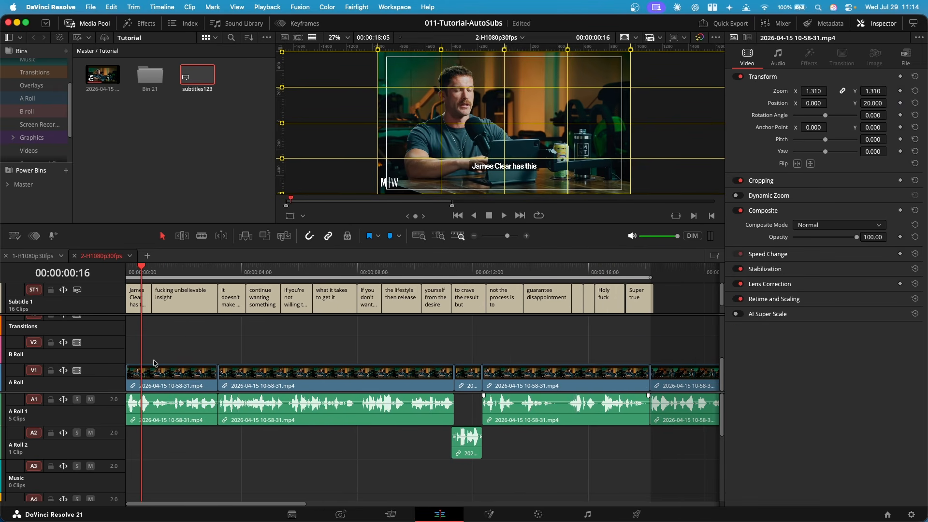
scroll(145, 373, "up", 2)
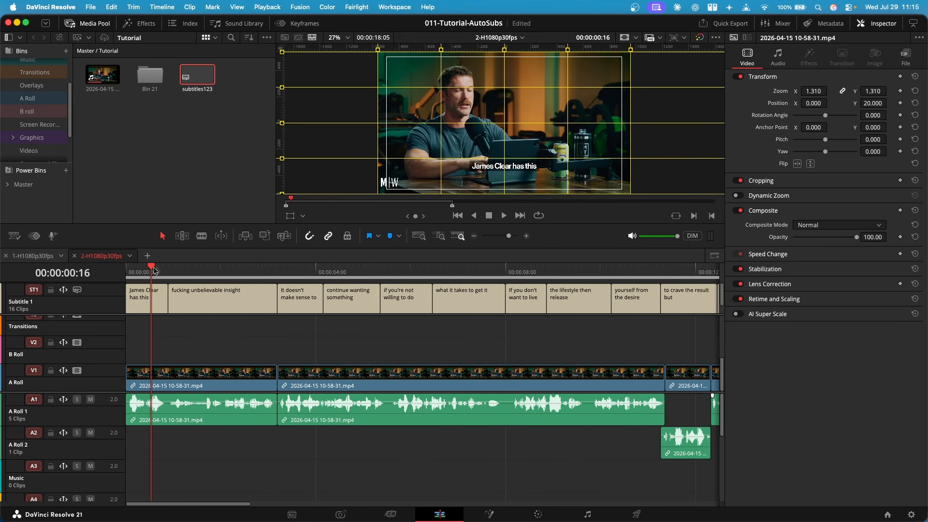
left_click(234, 268)
left_click(301, 269)
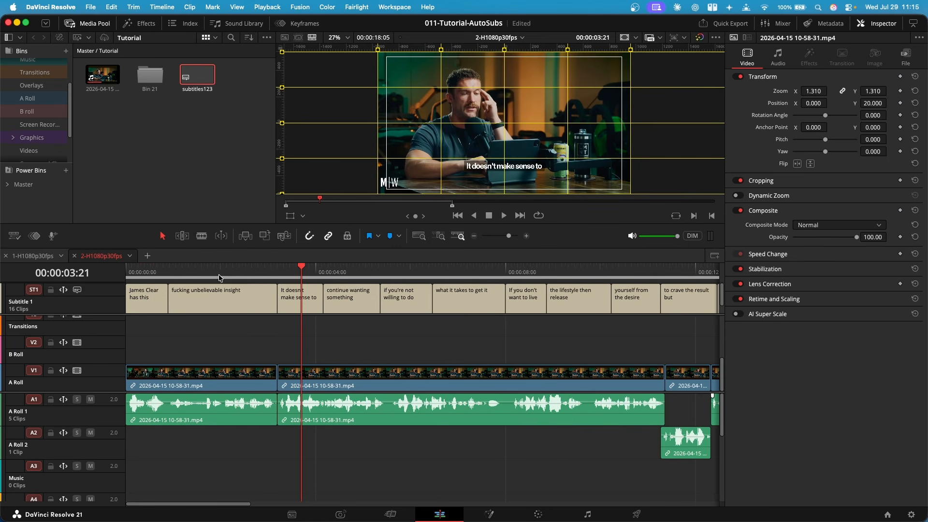
left_click(152, 270)
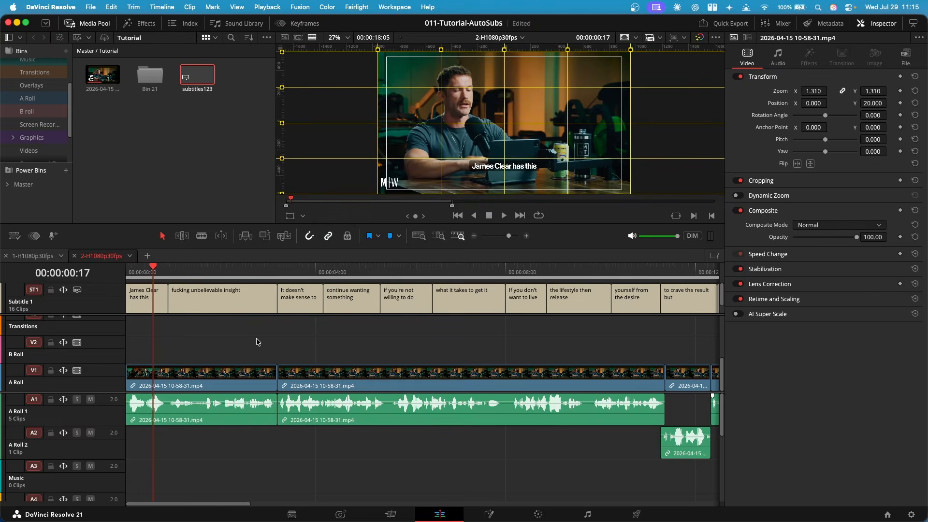
key("space")
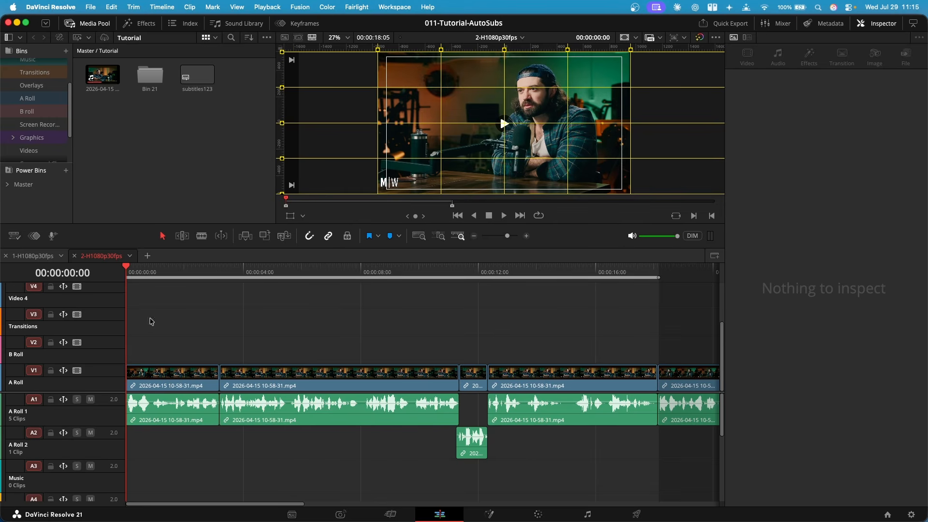
Place the TJSimpleCaptions title from the Tony J Edits titles onto the B Roll track at the timeline start
left_click(138, 23)
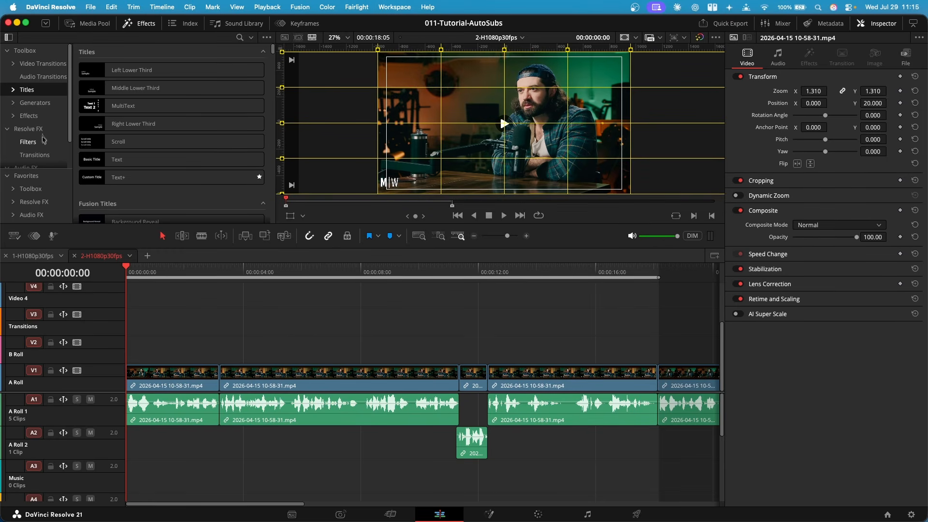
left_click(27, 91)
left_click(43, 142)
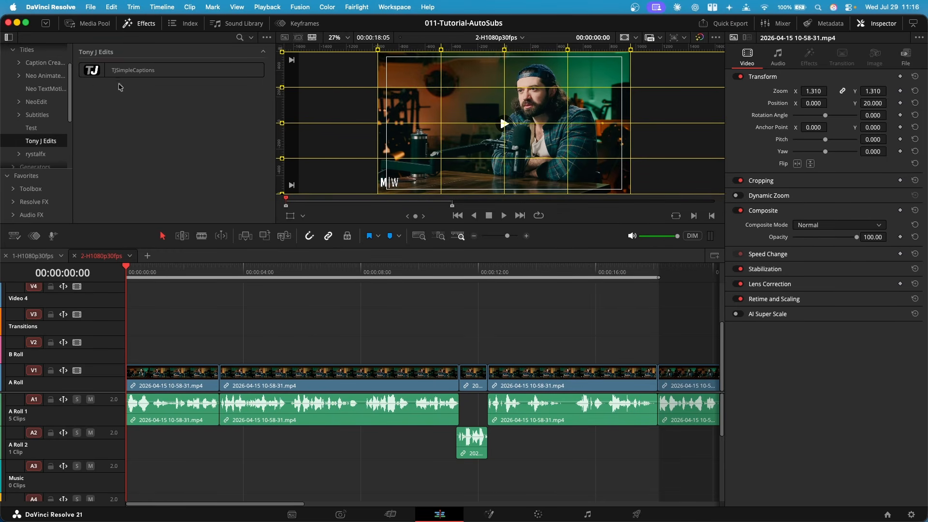
left_click(165, 73)
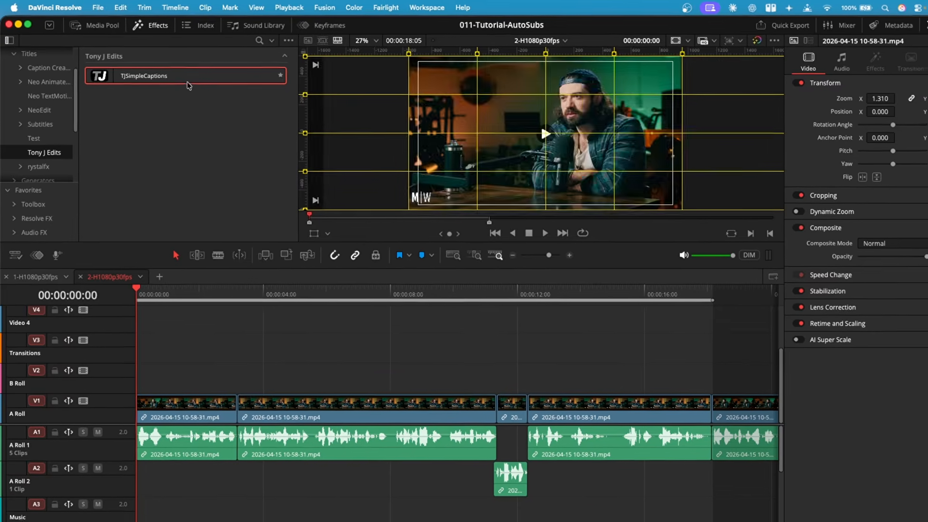
left_click_drag(188, 85, 204, 358)
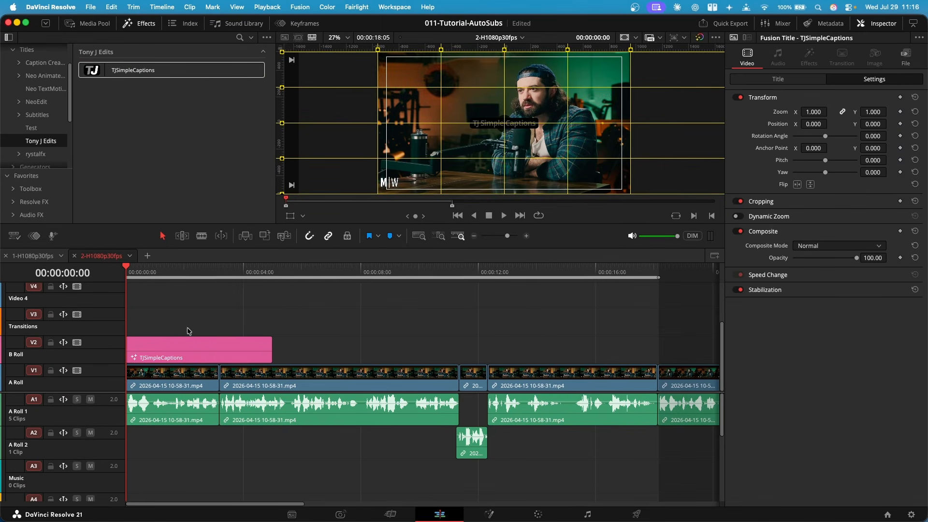
Set the TJSimpleCaptions title's Y position to 0.185 so it sits near the bottom of the frame
scroll(187, 329, "up", 3)
scroll(506, 121, "up", 5)
scroll(450, 131, "down", 3)
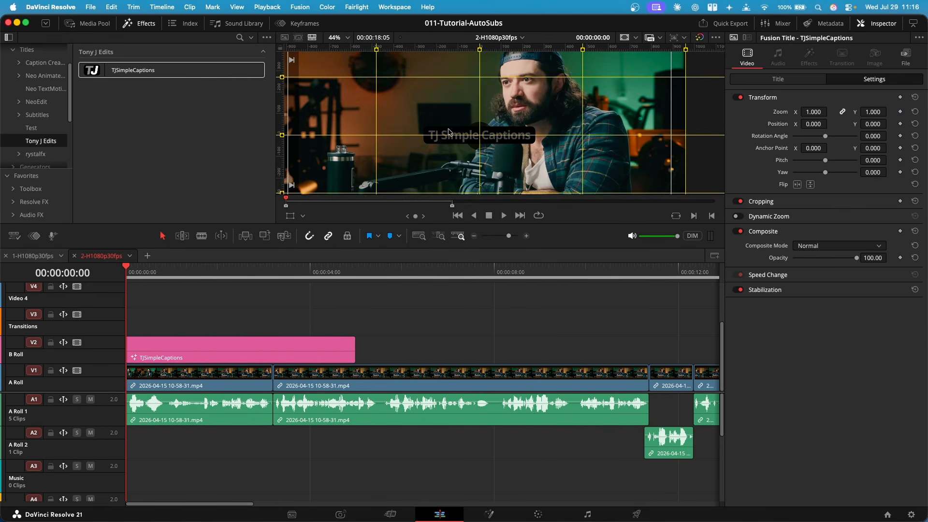
left_click_drag(451, 145, 459, 135)
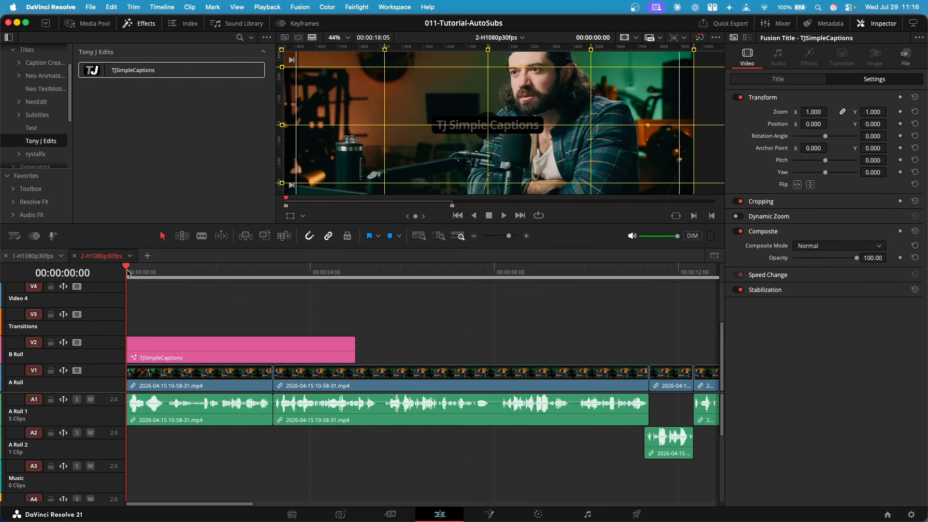
mouse_move(128, 273)
left_mouse_down()
mouse_move(142, 271)
mouse_move(129, 270)
left_mouse_up()
left_click(202, 361)
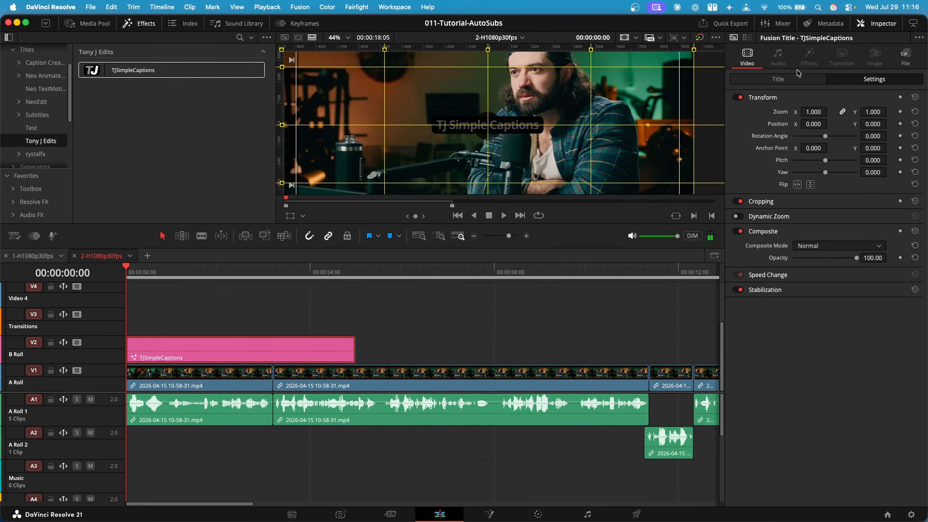
left_click(778, 79)
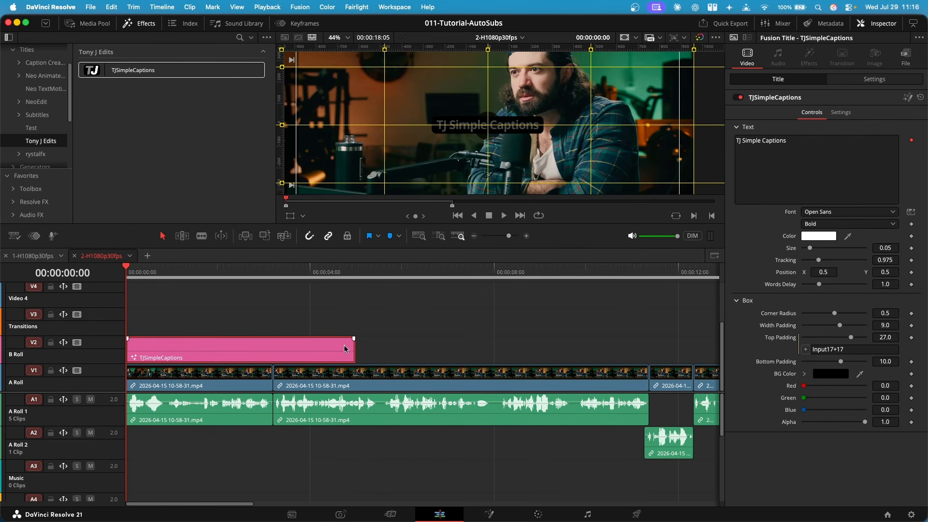
scroll(405, 319, "down", 5)
scroll(295, 346, "up", 3)
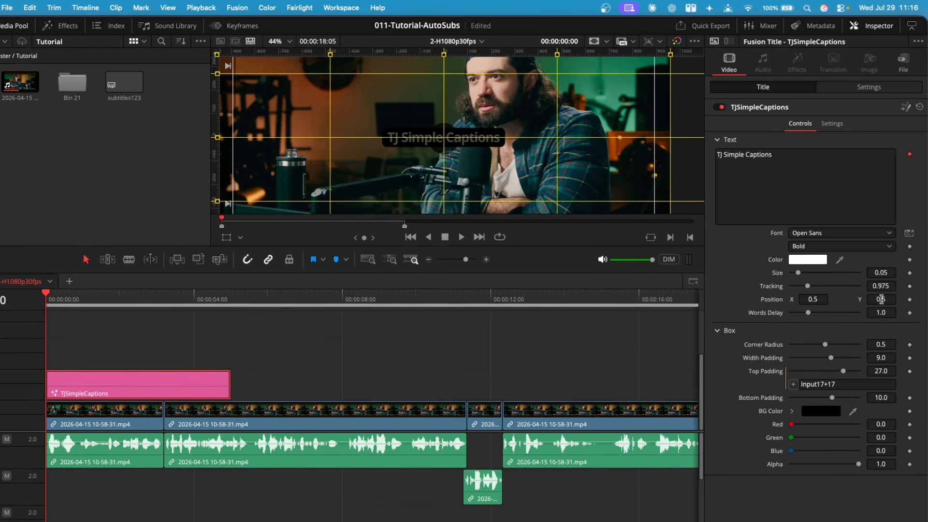
left_click_drag(882, 300, 778, 300)
scroll(516, 154, "down", 5)
left_click_drag(882, 300, 834, 300)
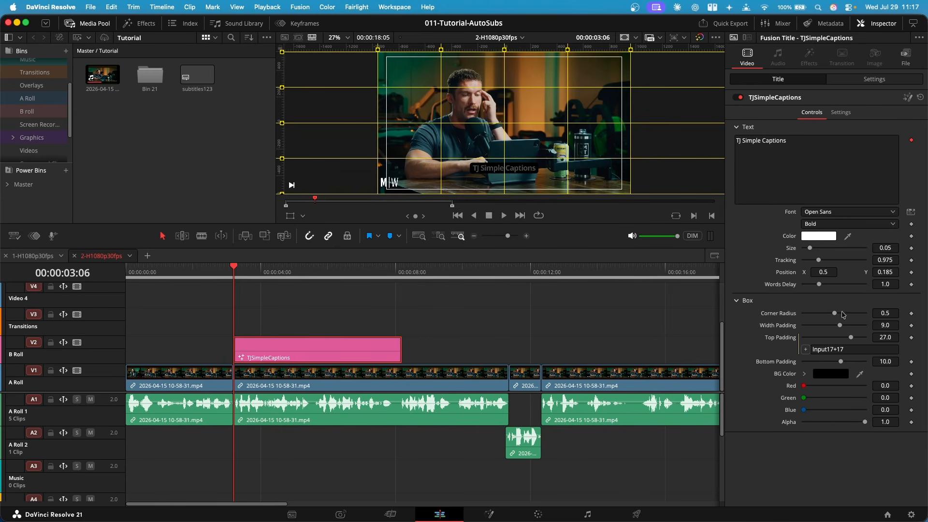
Preview the title over the footage and save the TJSimpleCaptions clip into the Media Pool
left_click(337, 322)
key("space")
key("space")
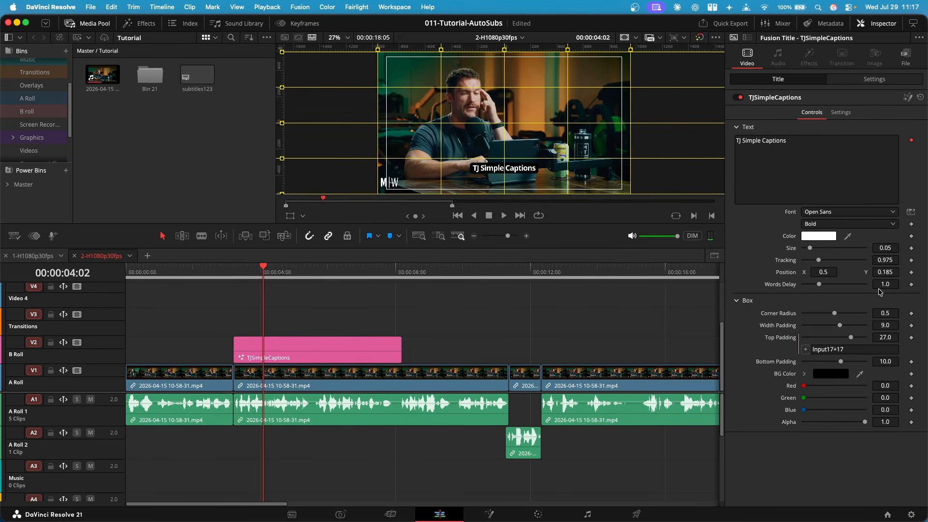
left_click(245, 340)
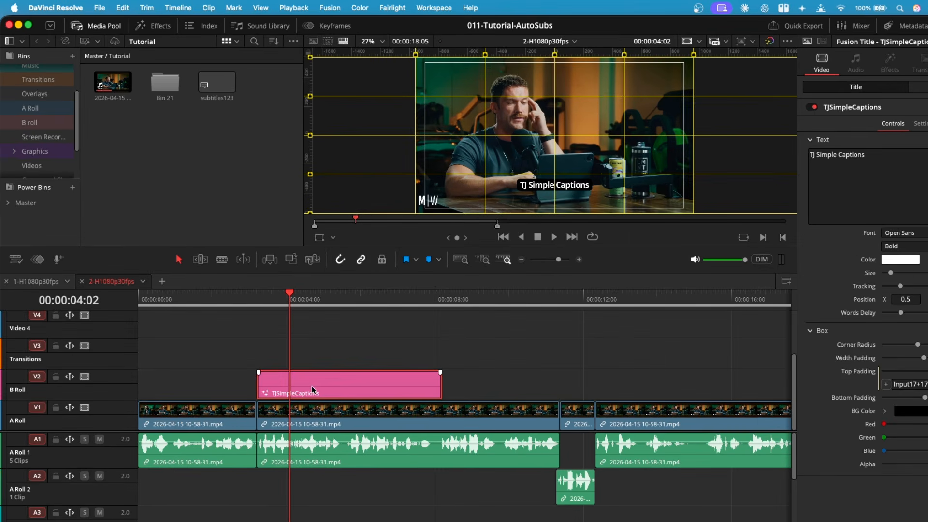
left_click_drag(286, 358, 151, 160)
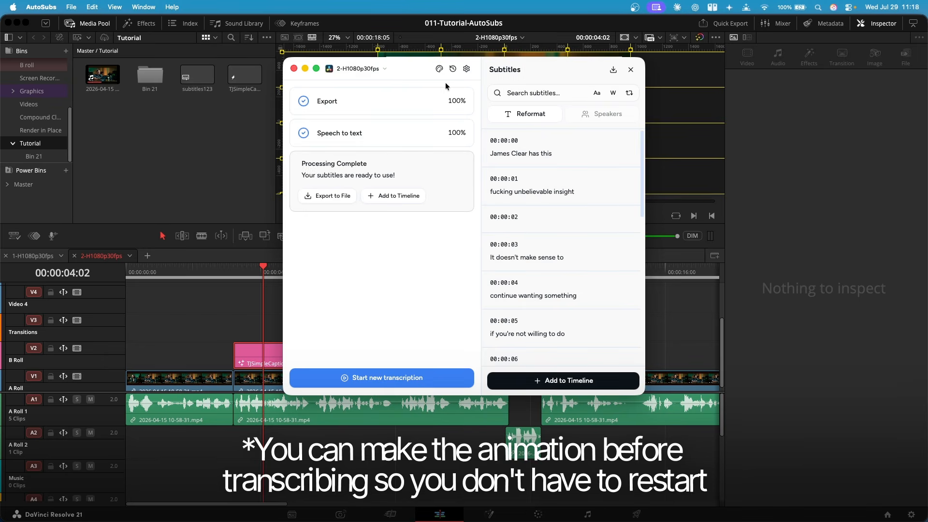
Close AutoSubs and relaunch the AutoSubs script from the workspace scripts
key("super+q")
left_click(397, 8)
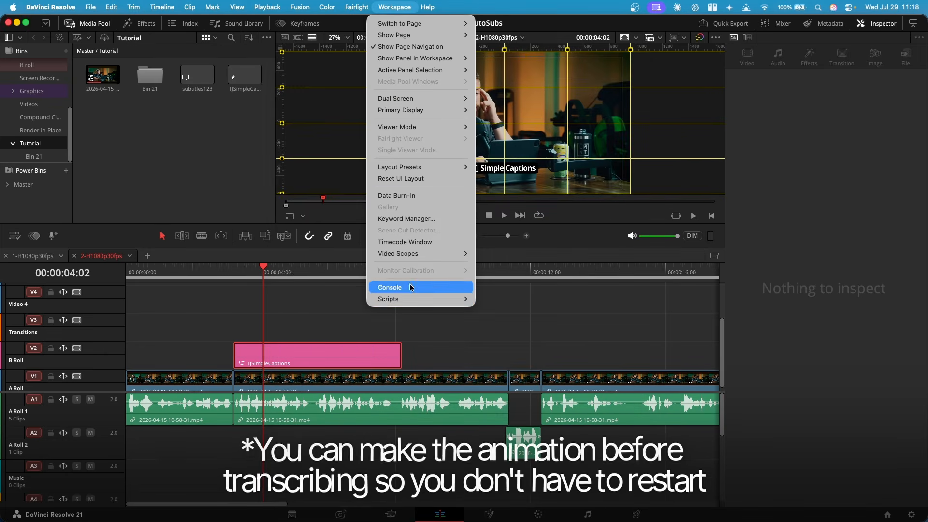
mouse_move(431, 299)
left_click(491, 310)
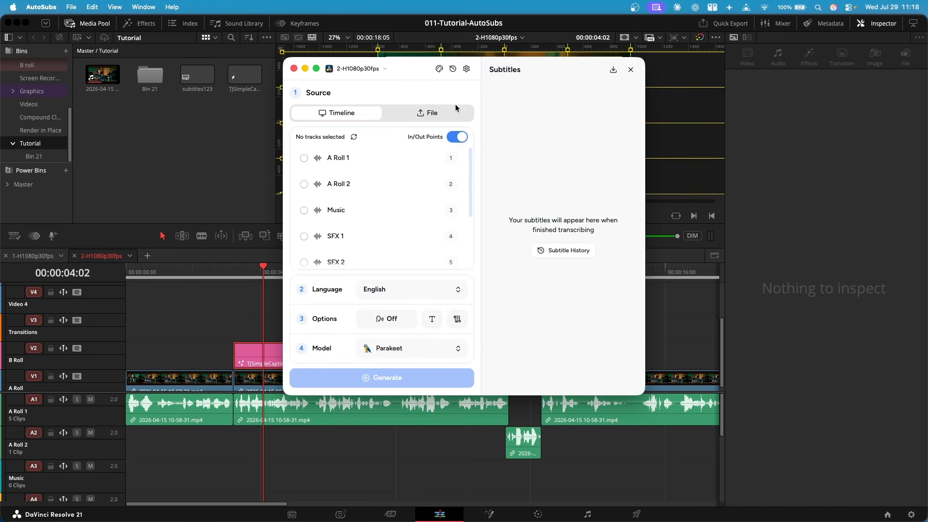
Load the latest 2-H1080p30fps transcription from subtitle history and add it to the timeline with the TJSimpleCaptions style
left_click(453, 70)
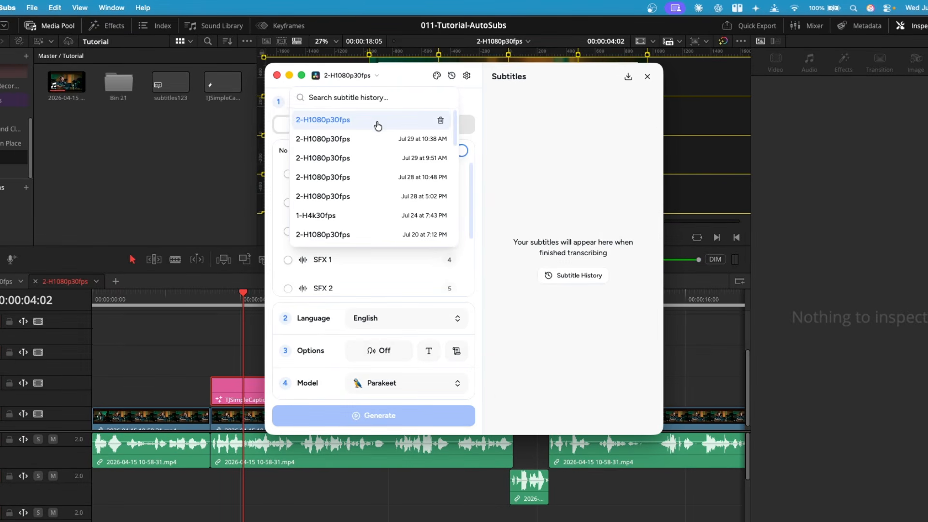
left_click(379, 121)
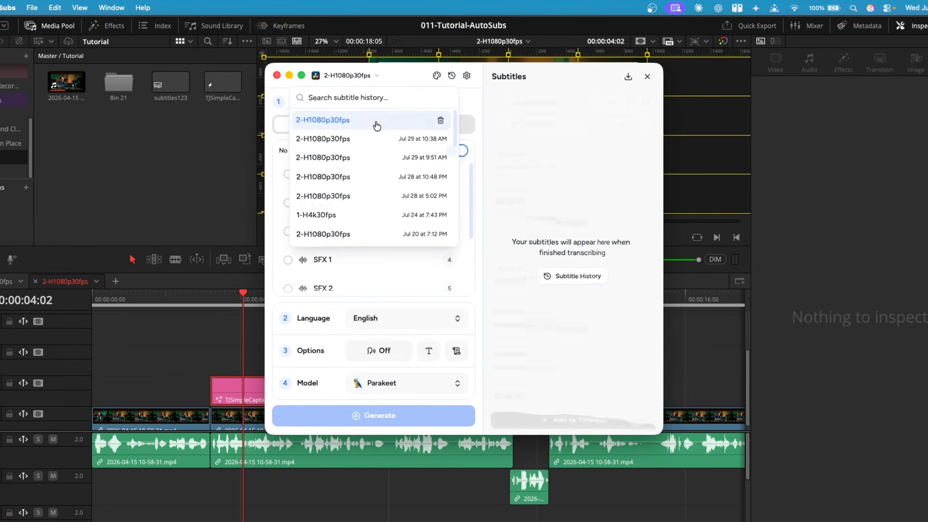
scroll(536, 290, "down", 5)
scroll(575, 280, "up", 5)
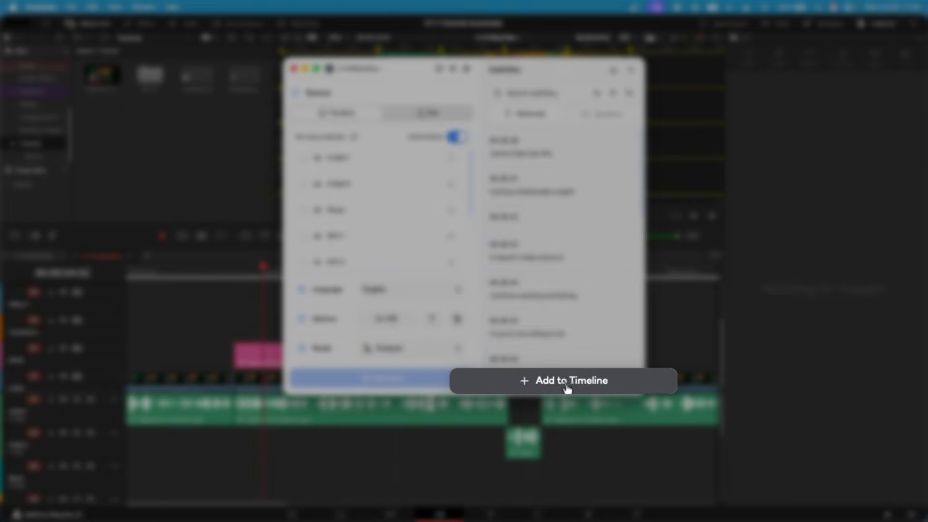
left_click(564, 382)
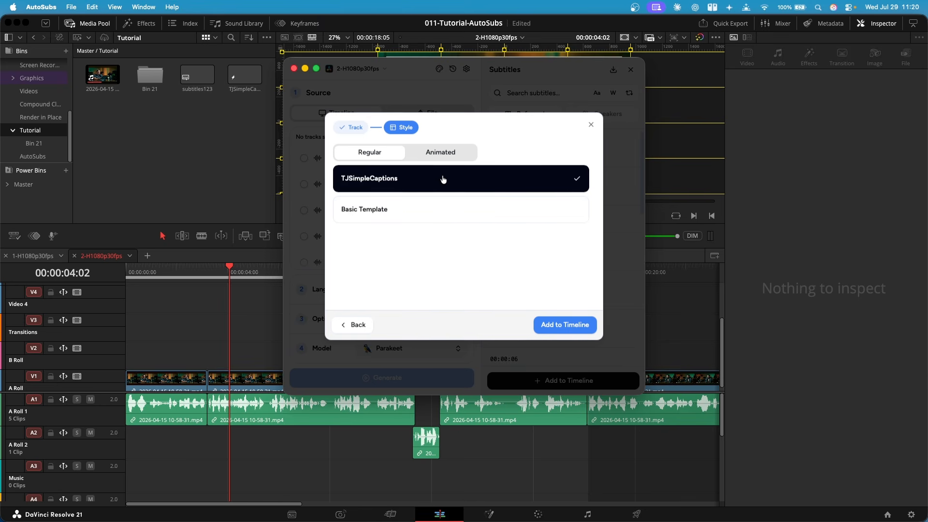
left_click(565, 325)
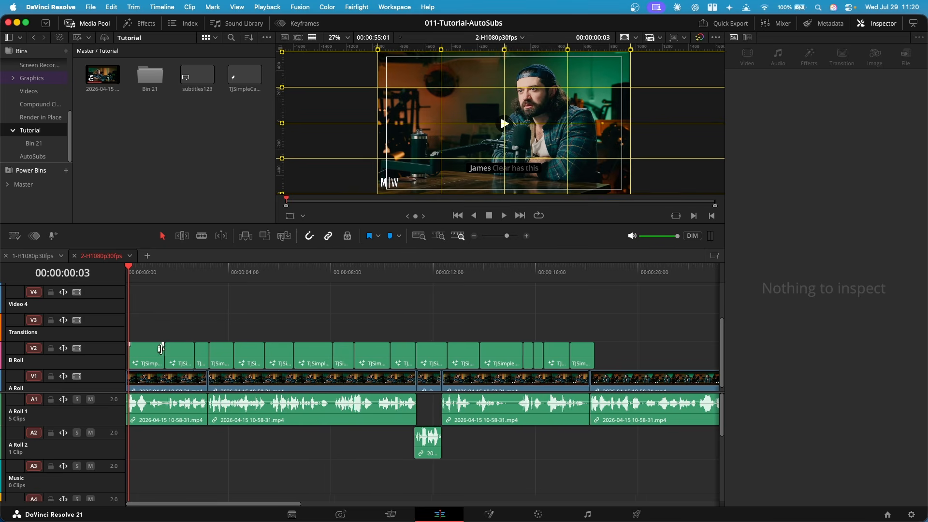
Play back the TJSimpleCaptions subtitles on the timeline from the start to review their timing and placement
scroll(163, 349, "up", 1)
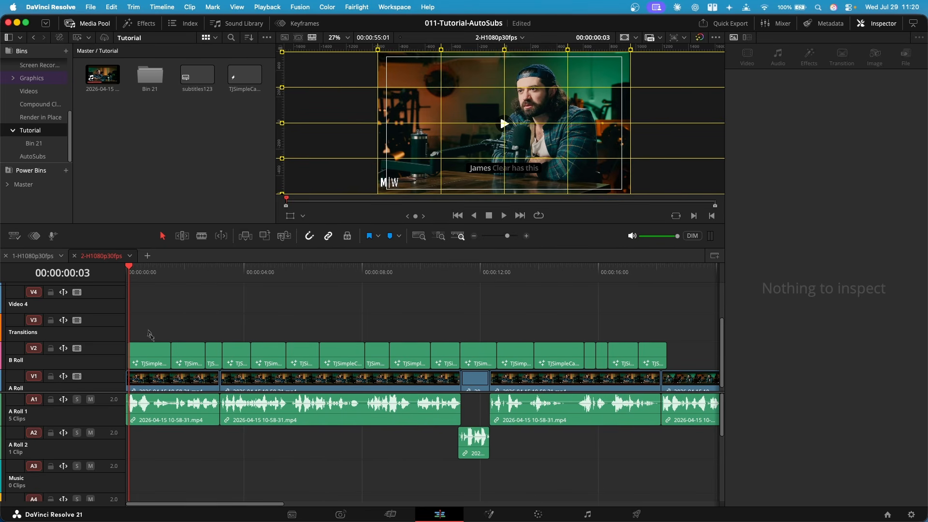
left_click(408, 273)
left_click(477, 285)
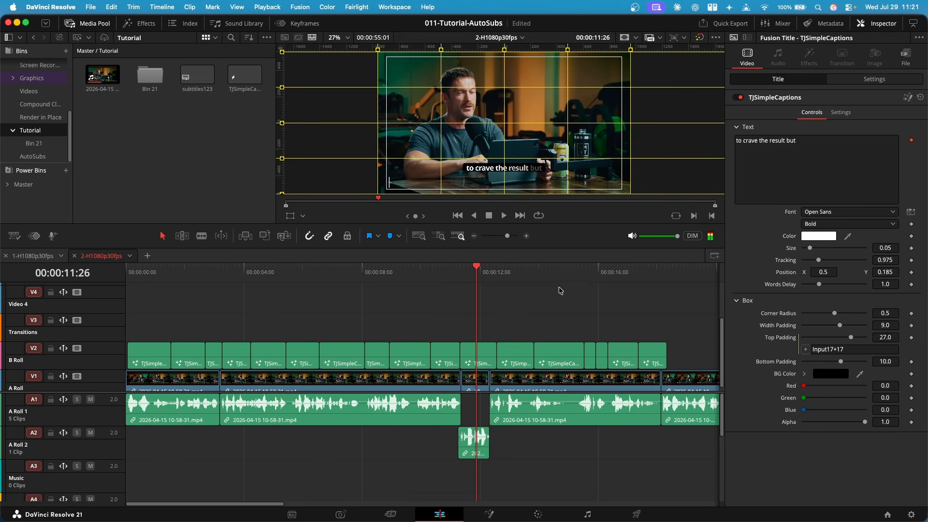
left_click(185, 310)
left_click(157, 282)
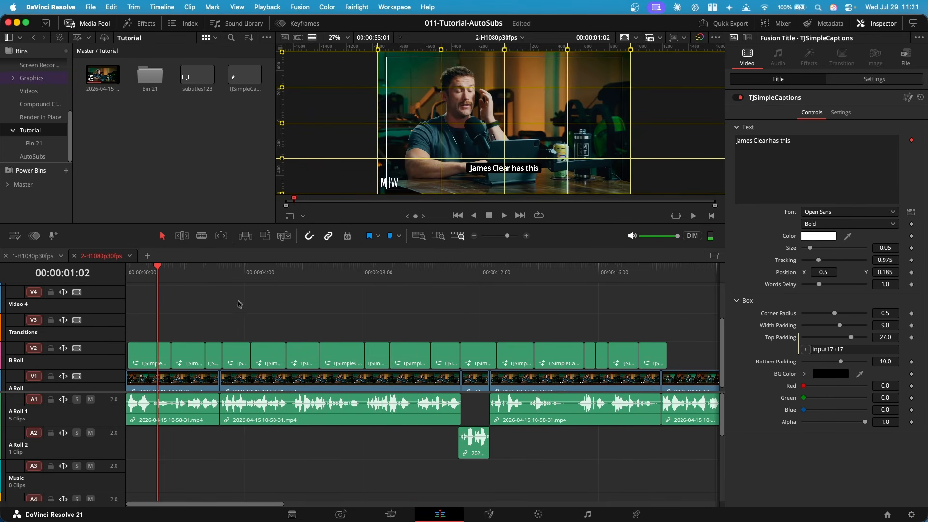
scroll(237, 362, "up", 6)
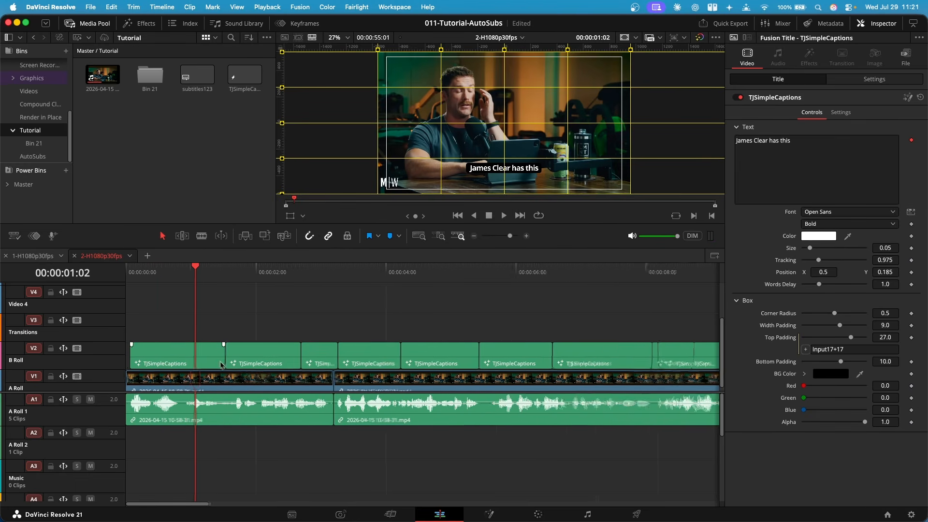
left_click(147, 271)
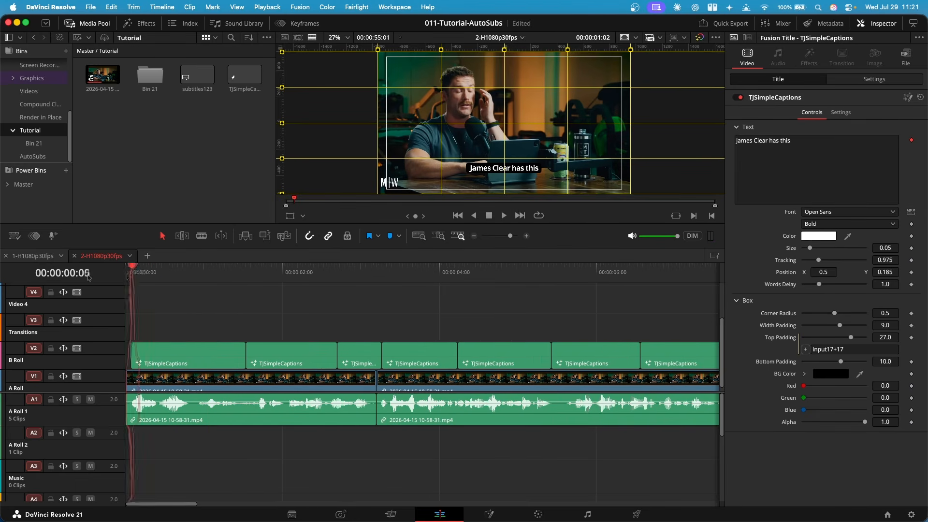
left_click(182, 332)
key("space")
left_click(237, 356)
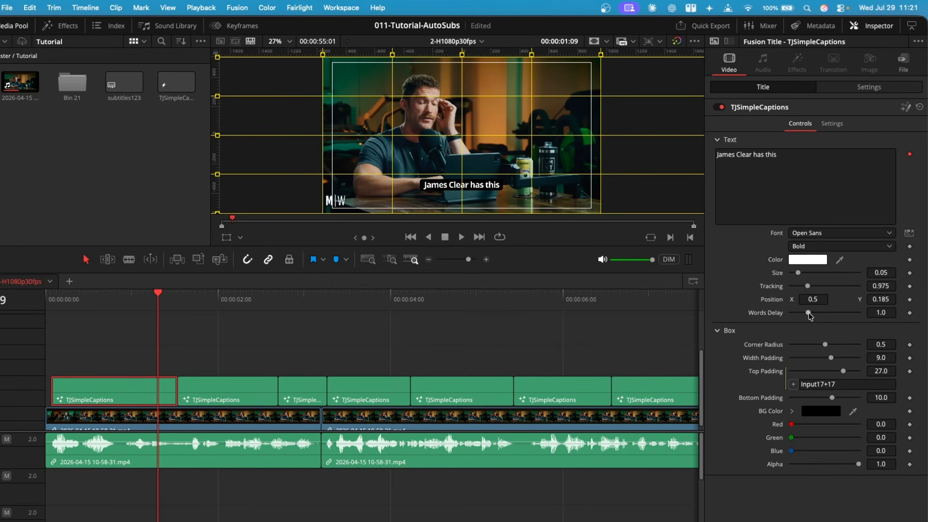
left_click_drag(811, 315, 823, 316)
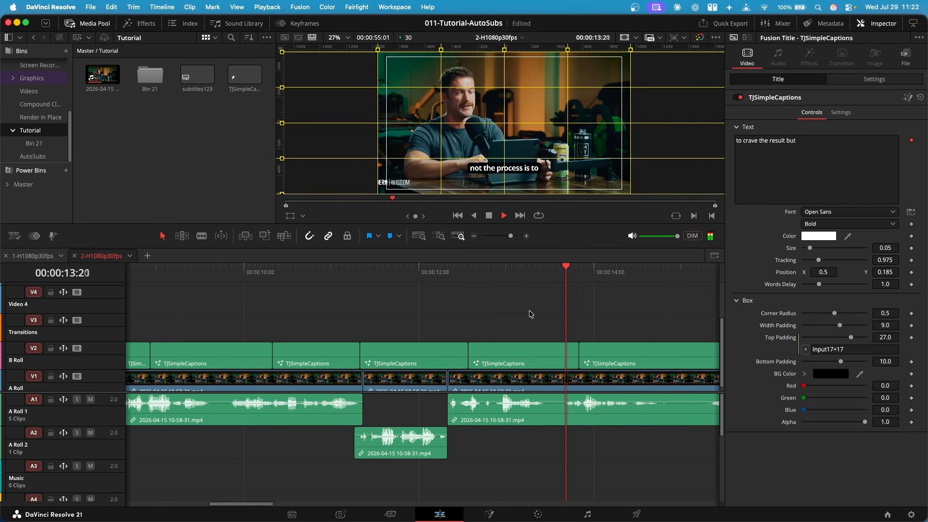
Remove the words "is to" from the end of the "not the process is to" caption
key("space")
left_click(543, 353)
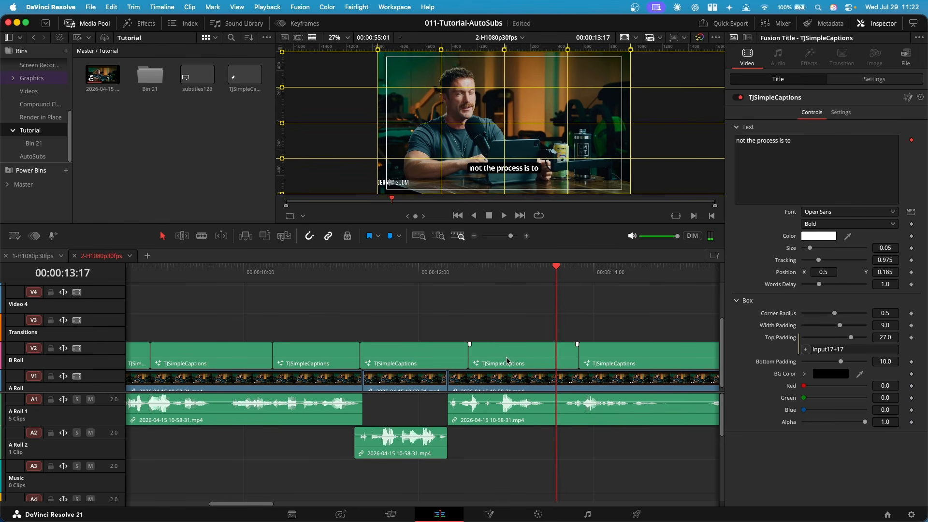
left_click(507, 360)
left_click(828, 181)
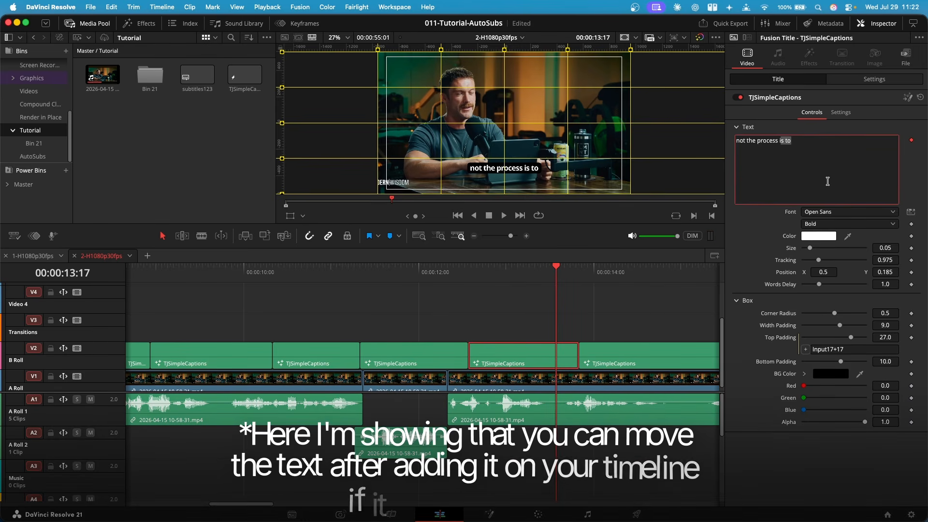
key("BackSpace")
Move the "guarantee disappointment" caption clip earlier so it starts right after the previous caption
scroll(458, 338, "right", 5)
left_click(476, 360)
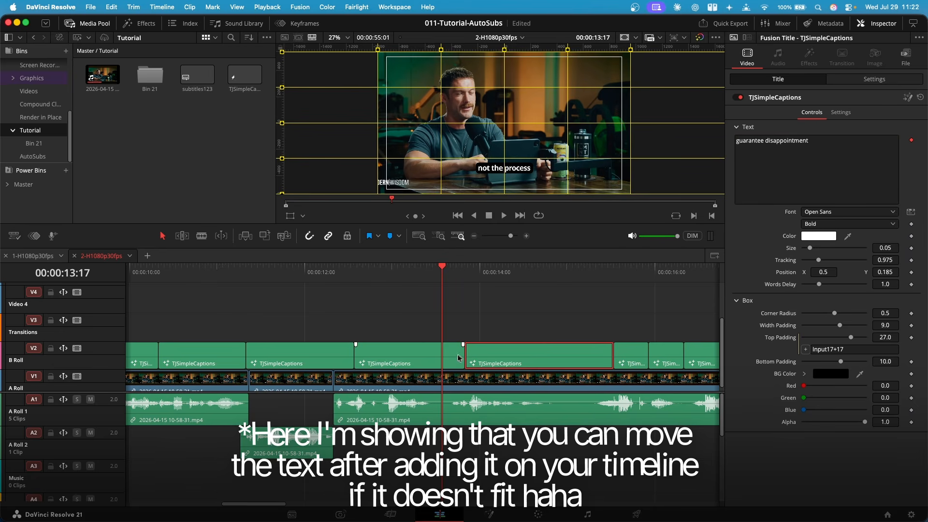
left_click_drag(460, 358, 441, 360)
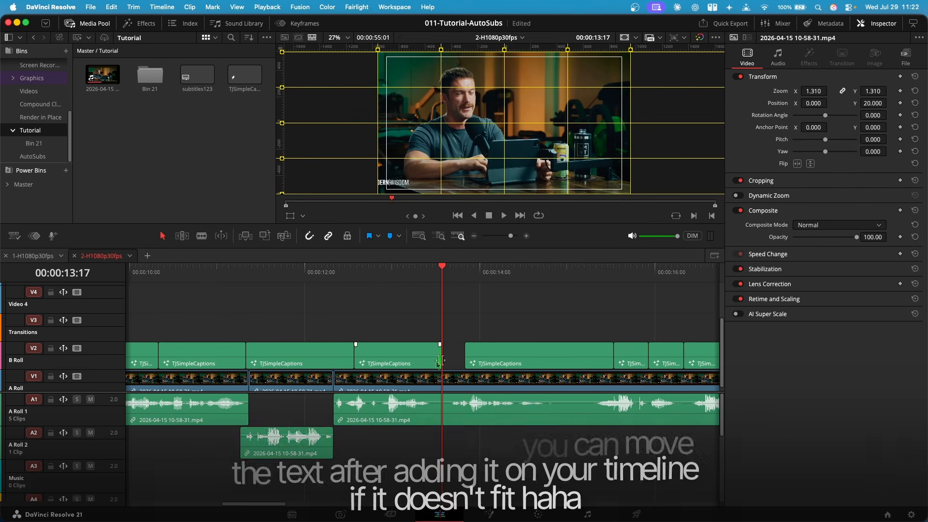
mouse_move(503, 360)
left_mouse_down()
mouse_move(481, 358)
mouse_move(490, 359)
left_mouse_up()
Paste the removed words at the start of the "guarantee disappointment" caption text
left_click_drag(840, 148, 671, 158)
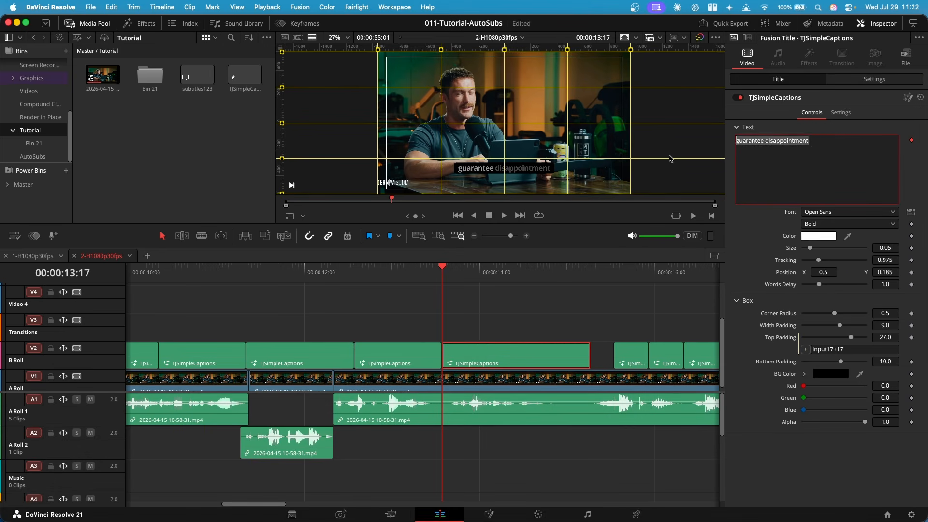
key("Left")
type("is to")
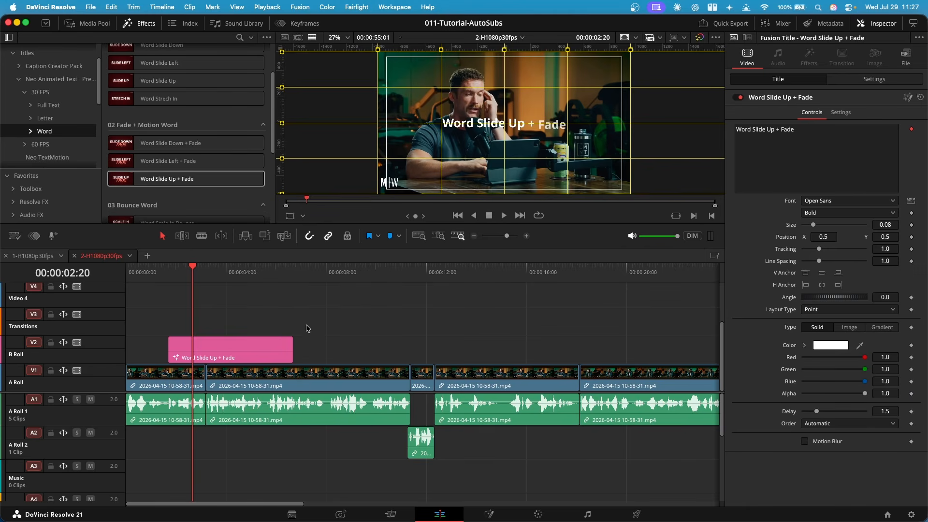
Browse the Neo Animated Text+ word titles and preview the Word Slide Up + Fade title on the timeline
left_click(244, 353)
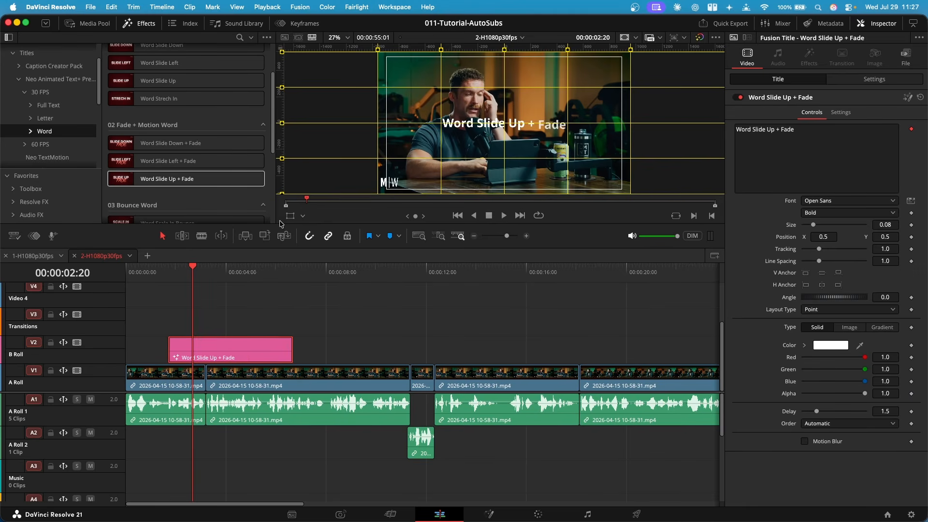
left_click_drag(272, 134, 272, 107)
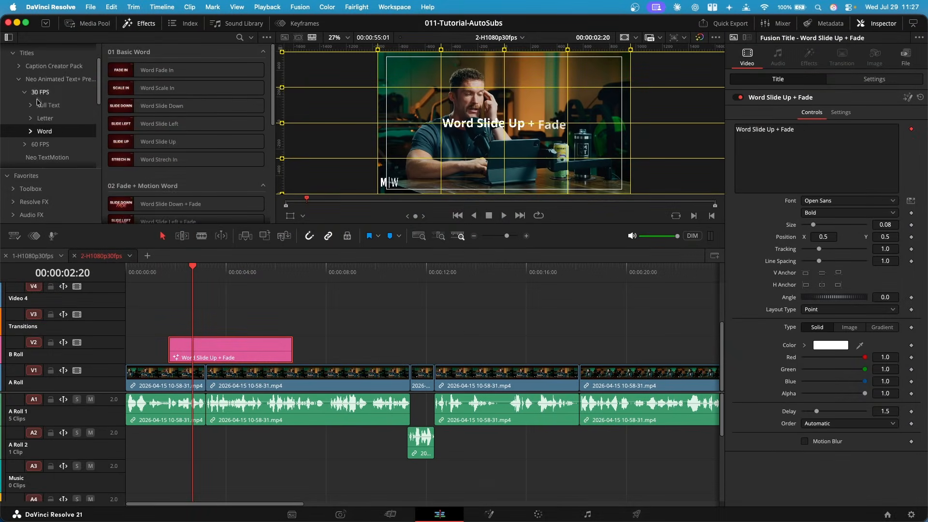
left_click(38, 105)
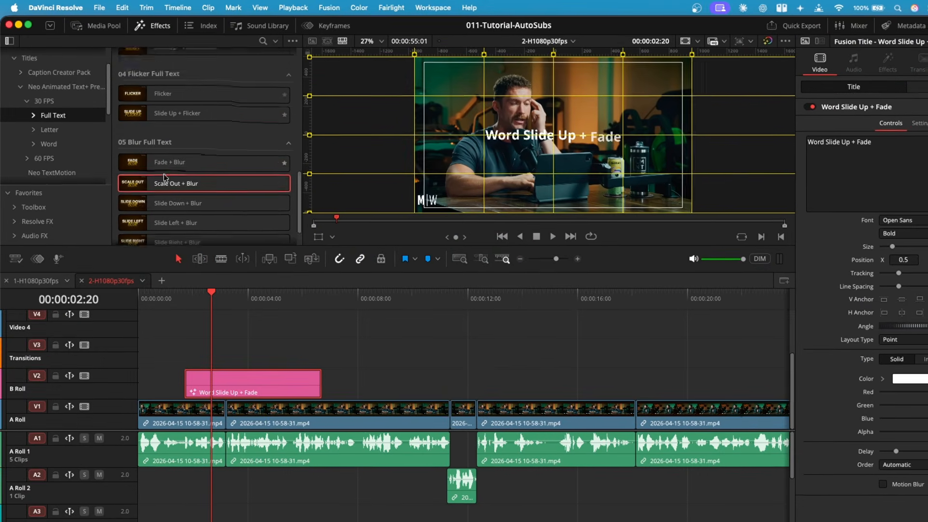
left_click(61, 145)
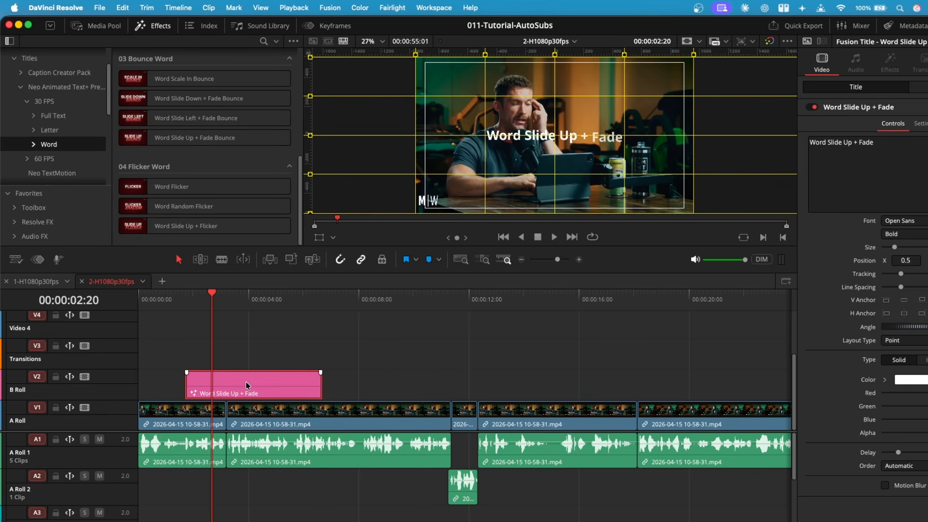
key("space")
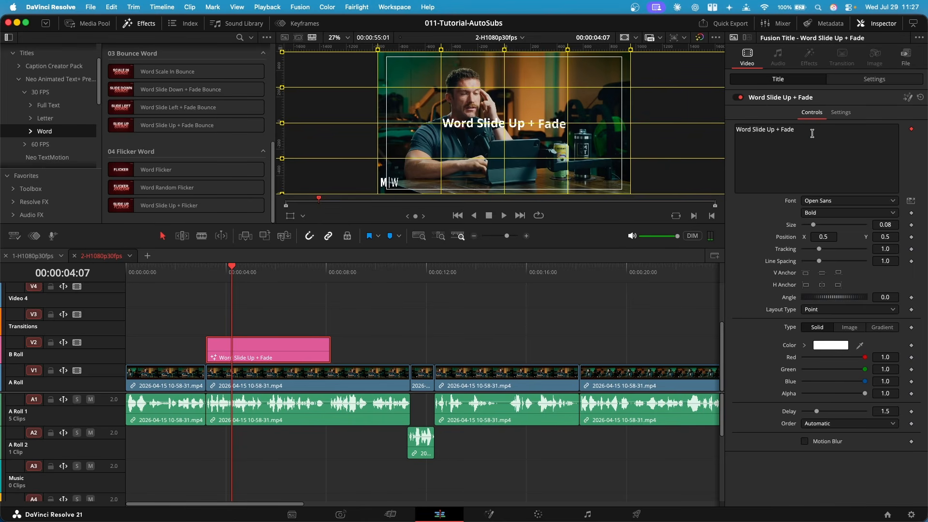
Set the Word Slide Up + Fade title's font to Inter
left_click(817, 203)
type("inter")
key("Return")
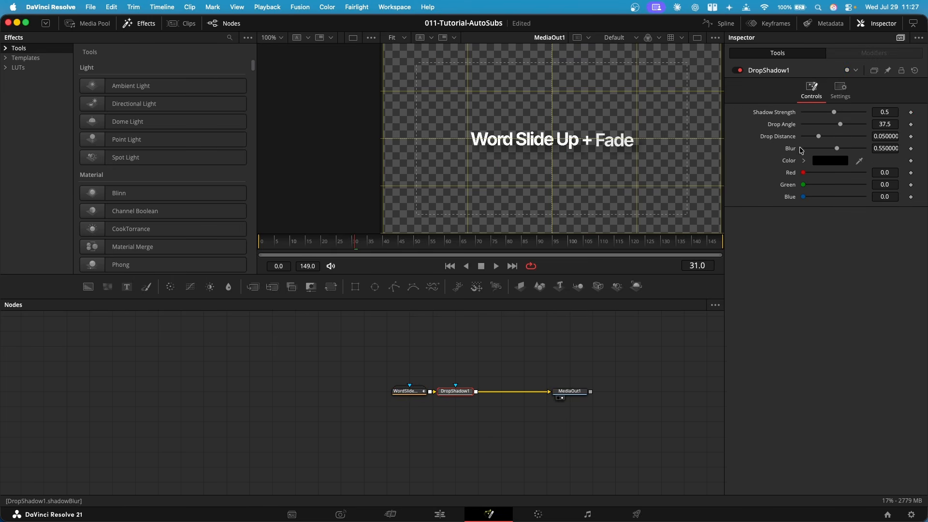
Set the title's size to 0.0472 and its Y position to 0.185
left_click_drag(816, 138, 805, 139)
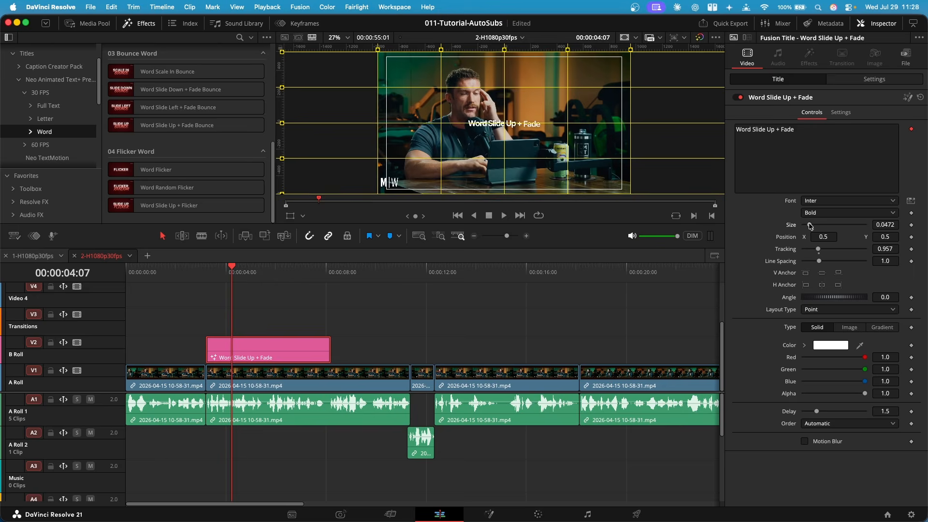
left_click_drag(885, 235, 733, 235)
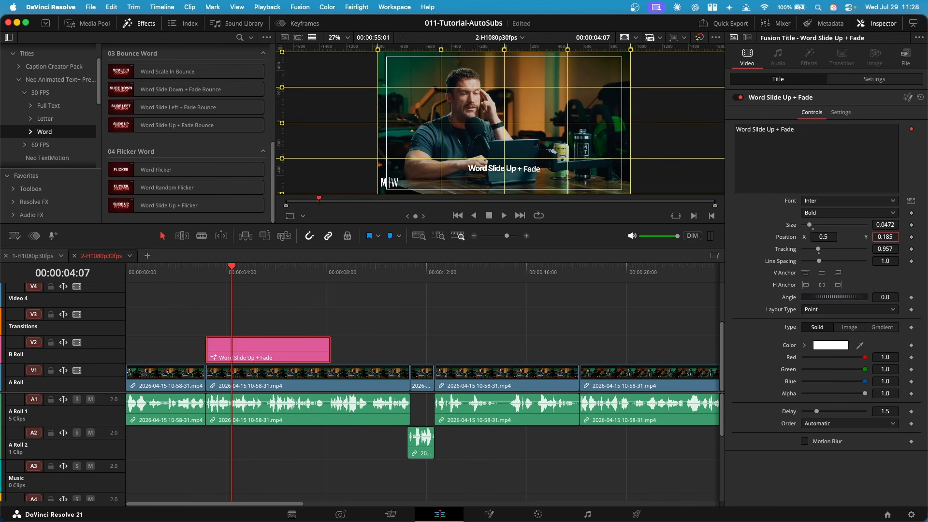
Save the styled Word Slide Up + Fade clip into the Media Pool
key("super+1")
left_click_drag(260, 357, 149, 129)
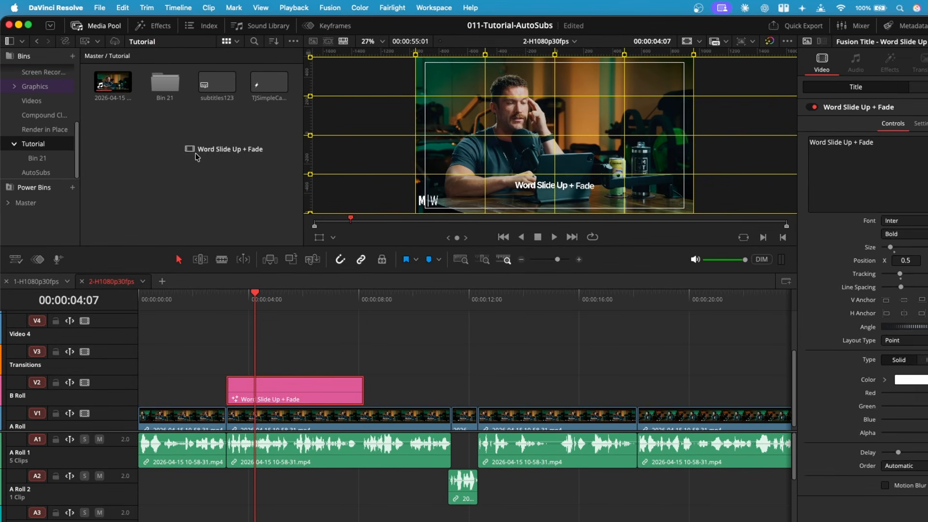
Relaunch AutoSubs and add the subtitles to the timeline with the Word Slide Up + Fade style
left_click(434, 8)
mouse_move(435, 328)
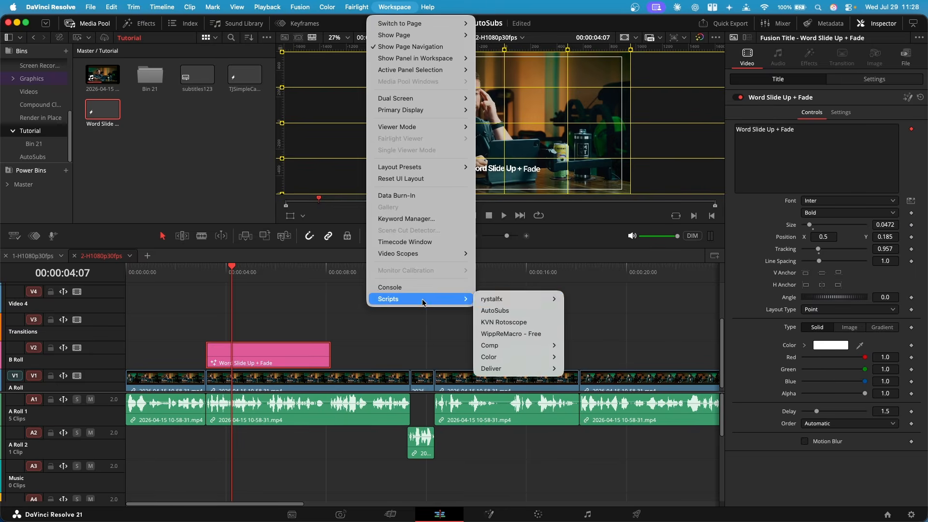
left_click(568, 346)
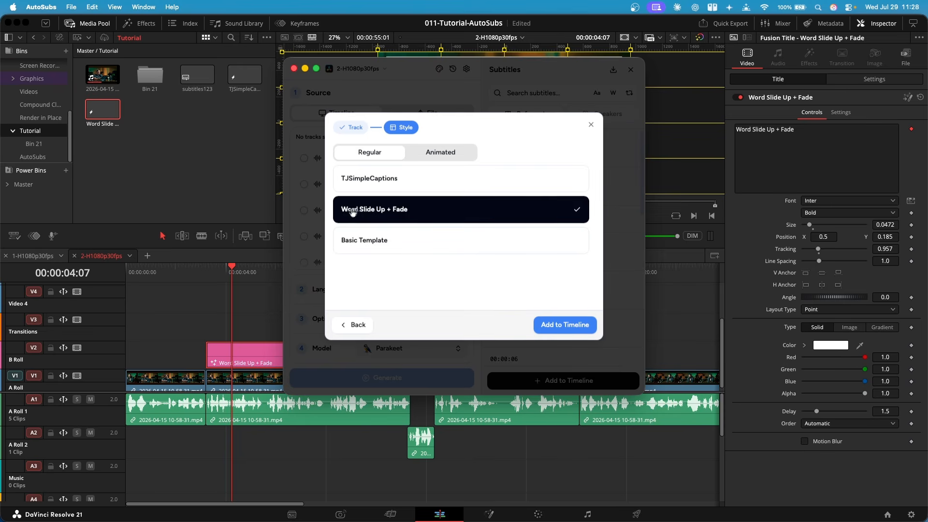
left_click(580, 330)
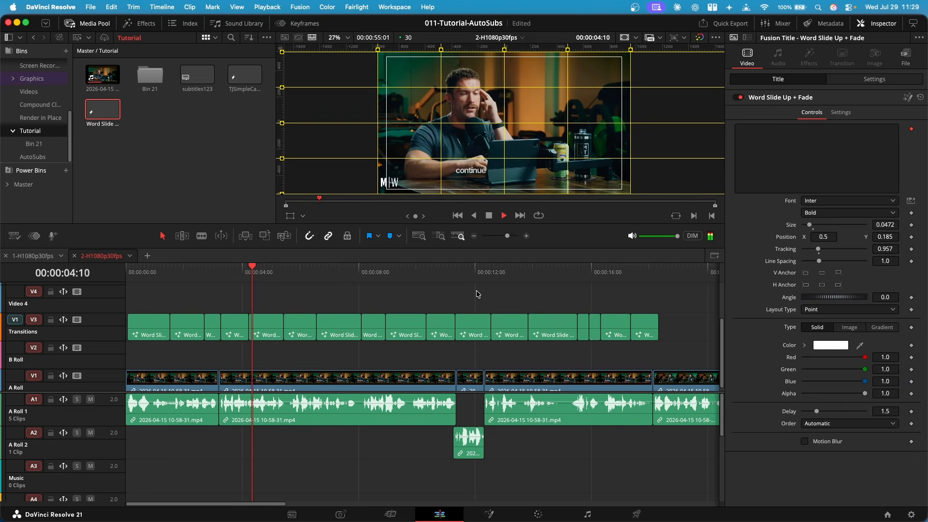
Preview the animated captions, then select and delete all of them from their track
key("space")
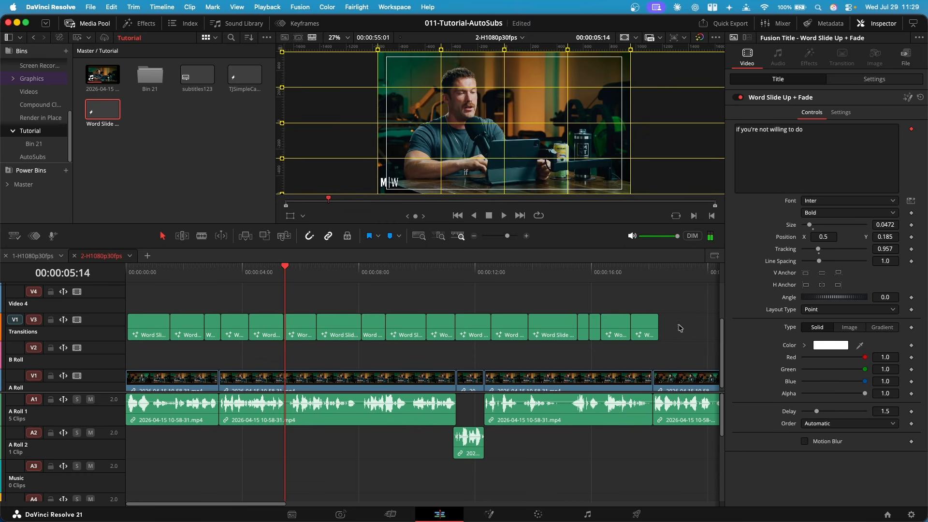
left_click_drag(680, 329, 123, 326)
key("BackSpace")
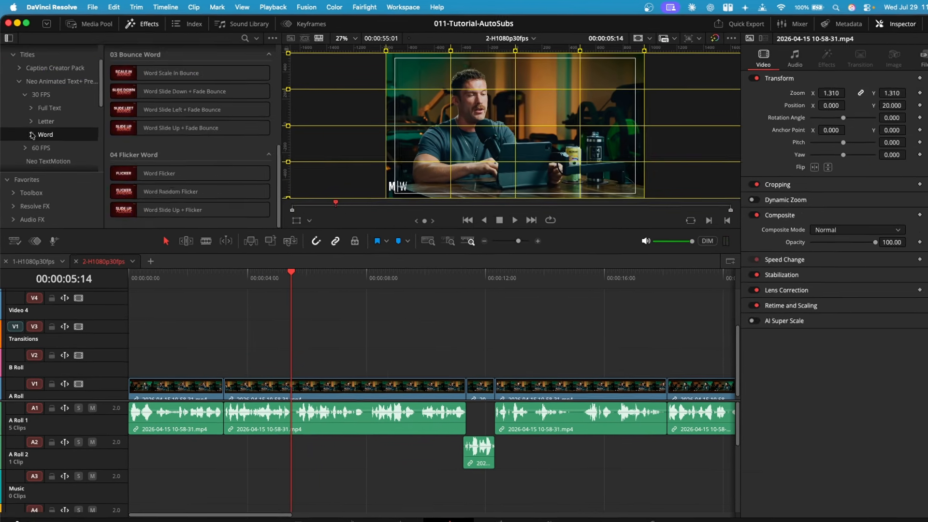
Browse the Neo Animated Text+ Full Text, Letter and Word title categories
left_click(49, 108)
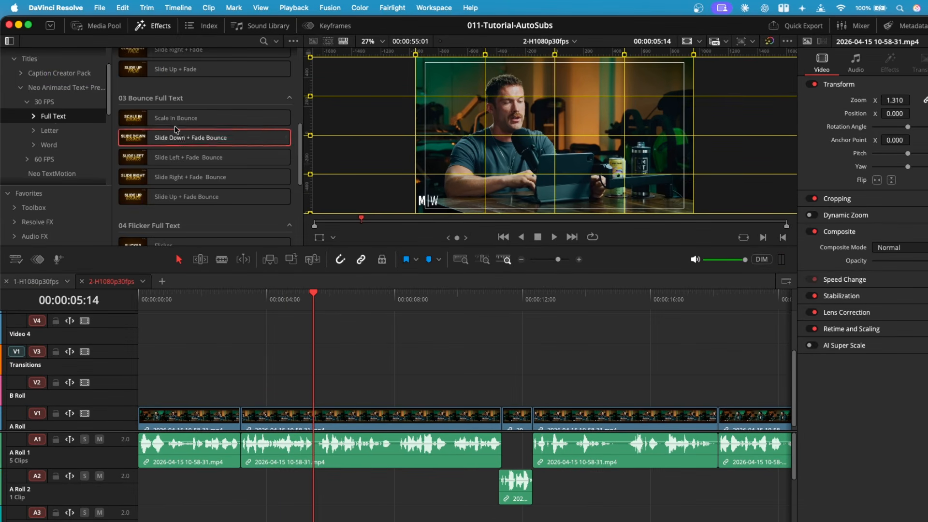
scroll(232, 161, "up", 5)
scroll(242, 148, "down", 5)
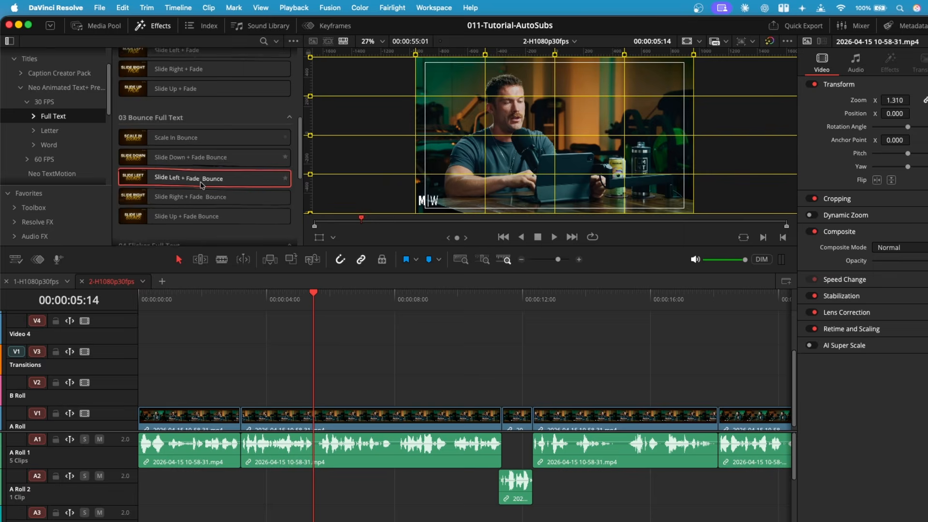
left_click(49, 130)
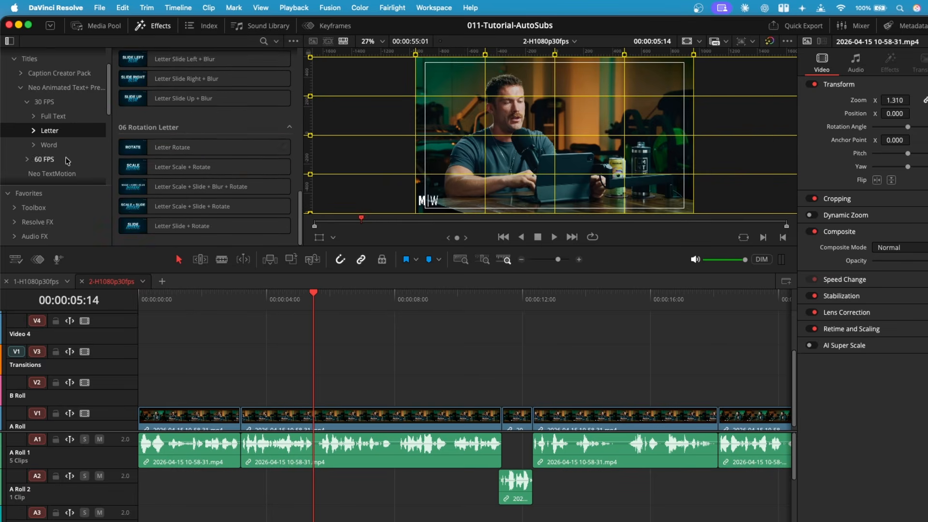
left_click(49, 145)
scroll(242, 208, "up", 5)
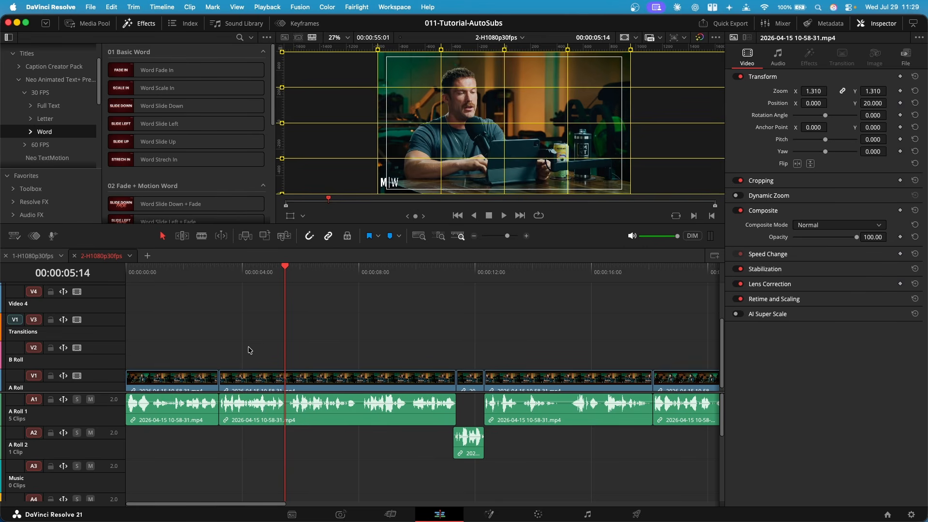
left_click_drag(101, 181, 94, 181)
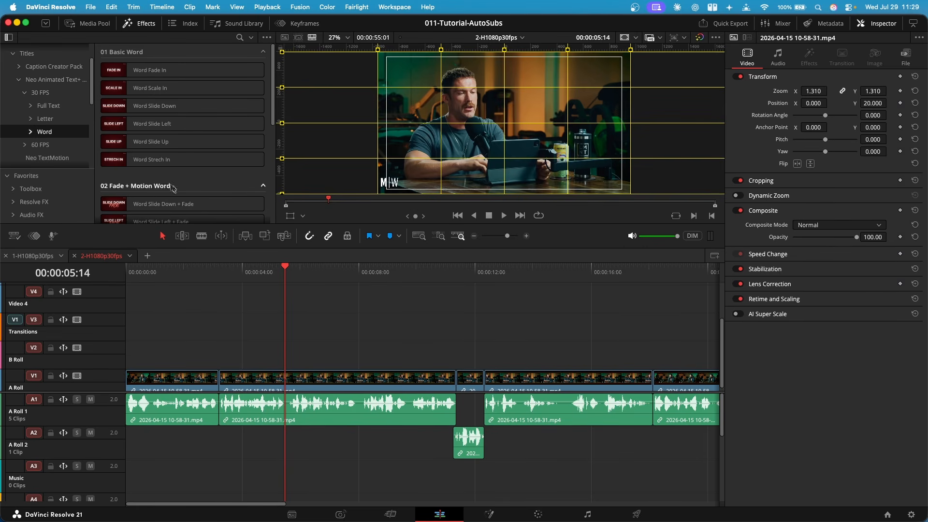
scroll(51, 145, "down", 2)
Add the Neo TextMotion title to the B Roll track at the playhead
left_click(53, 139)
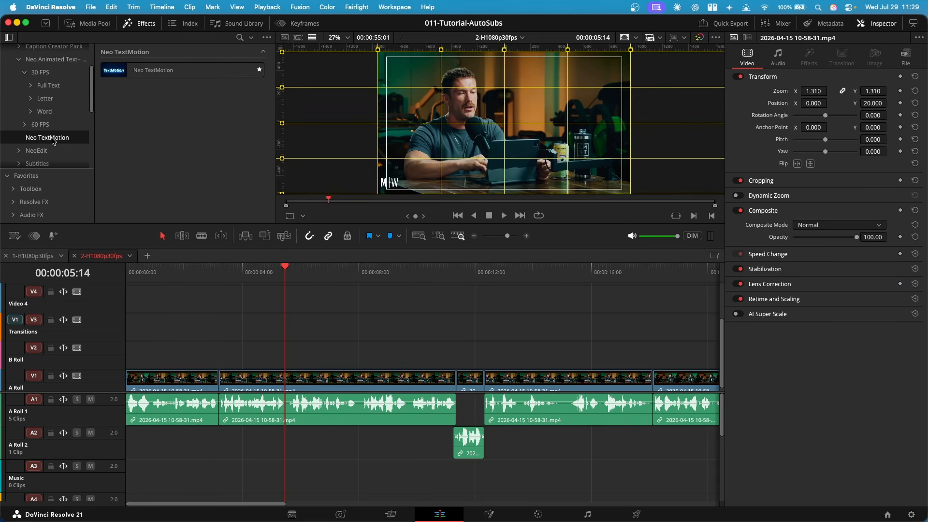
left_click(183, 75)
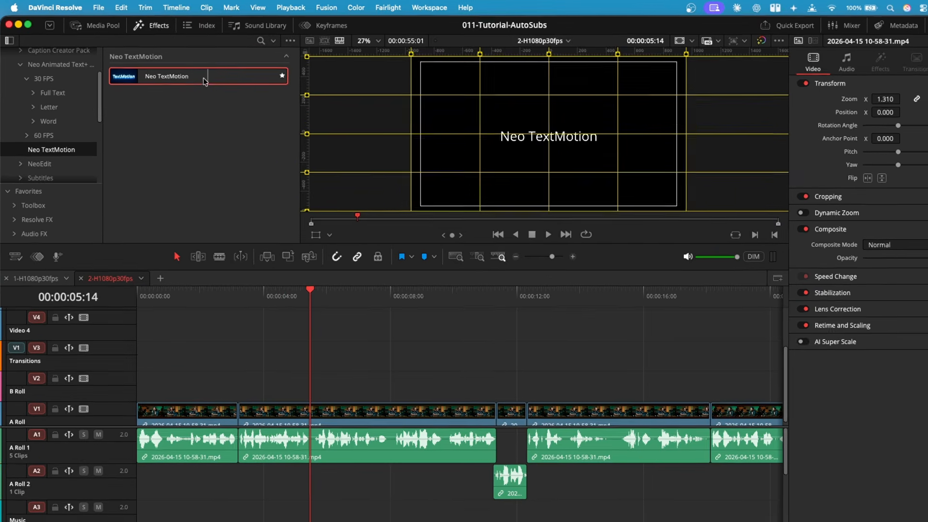
left_click_drag(203, 84, 246, 389)
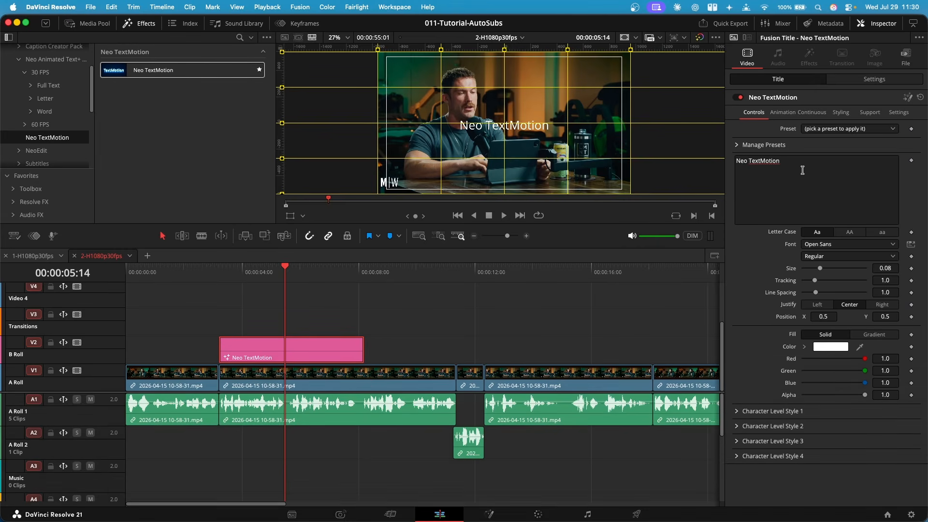
Examine the Neo TextMotion title's animation and styling options
left_click(785, 112)
left_click(843, 112)
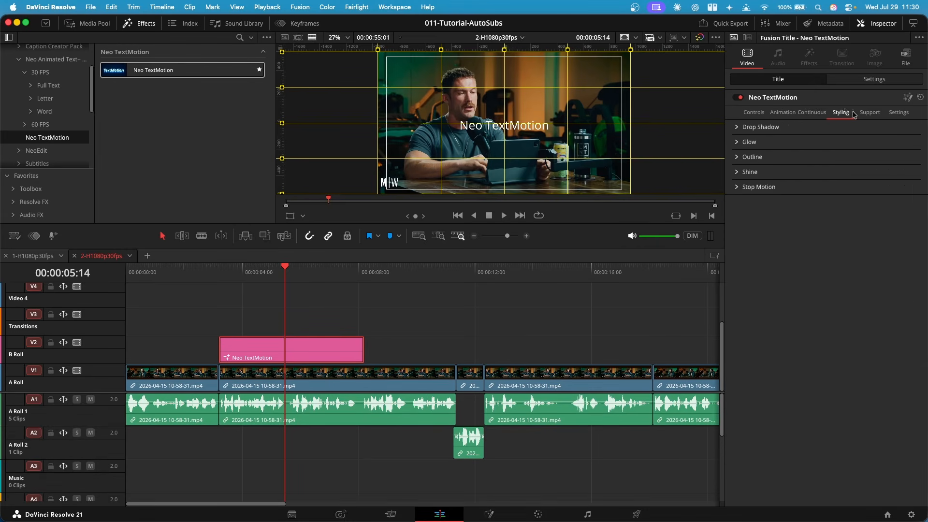
left_click(737, 143)
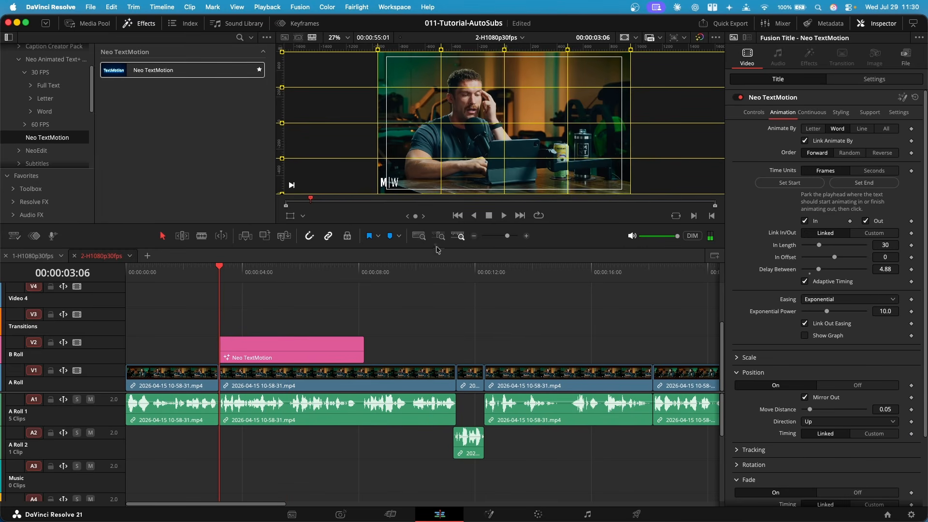
Preview the Neo TextMotion title and review its animation and styling settings
key("space")
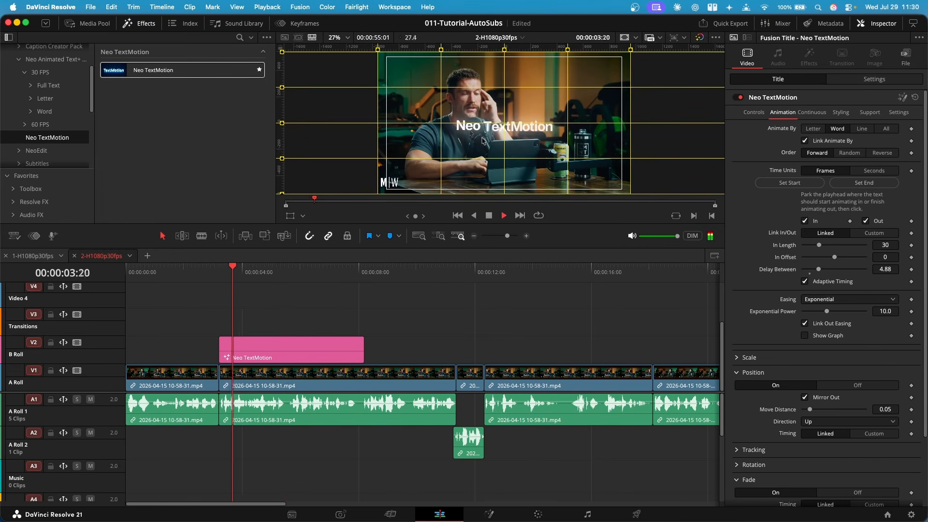
key("space")
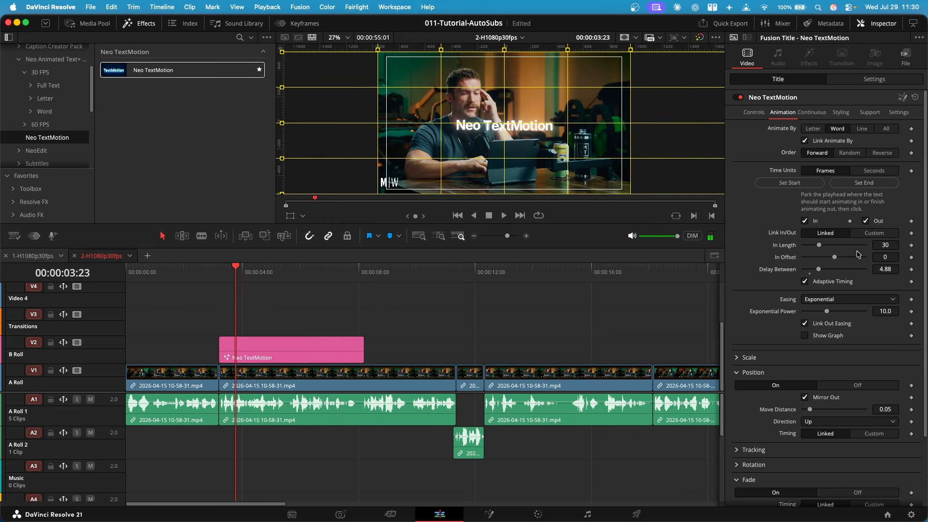
scroll(851, 218, "down", 3)
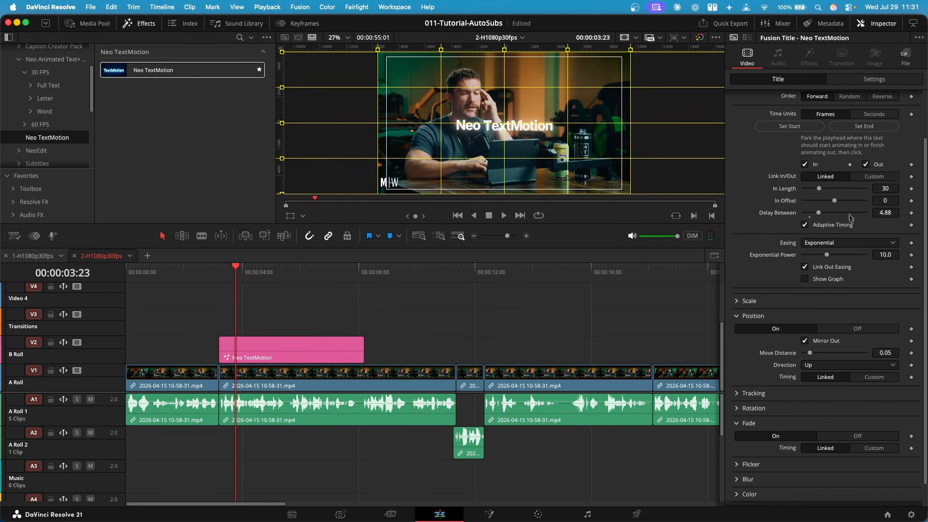
scroll(796, 285, "down", 2)
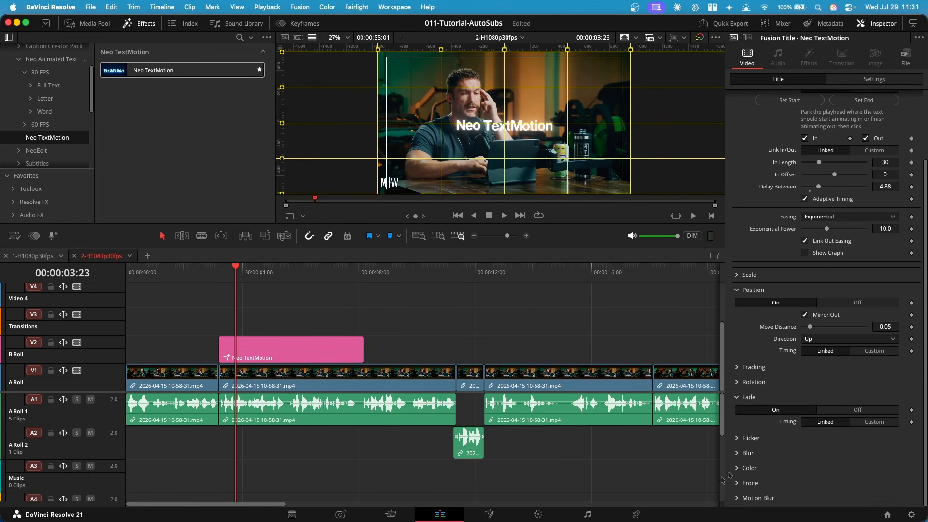
scroll(750, 461, "up", 4)
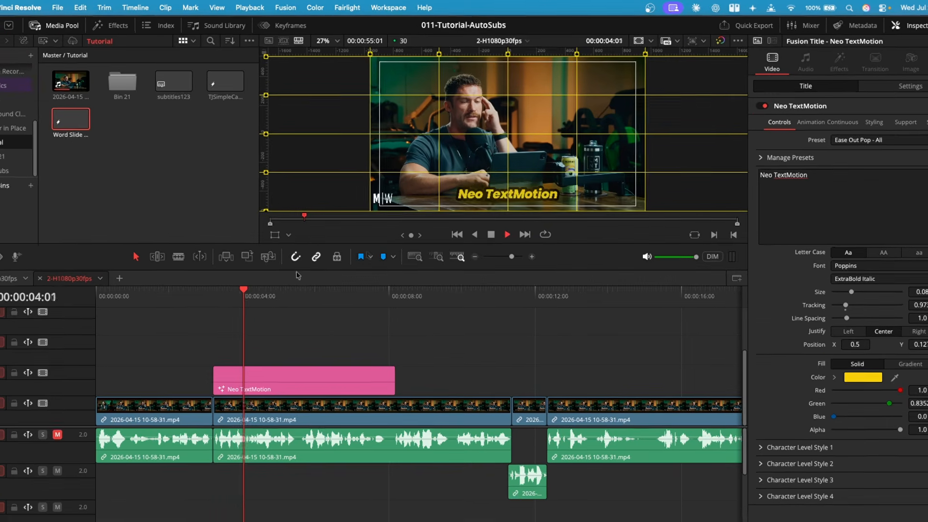
key("space")
key("space")
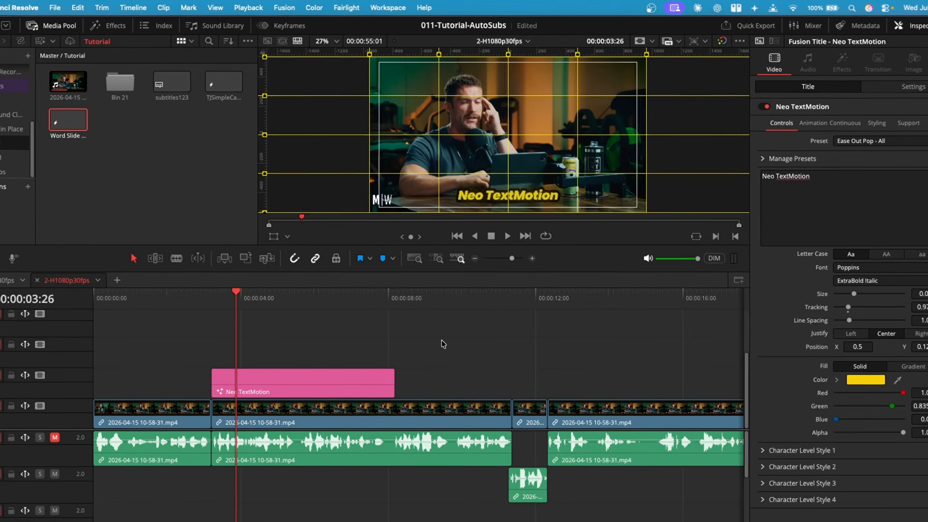
Save the styled Neo TextMotion title to the media pool, then add AutoSubs subtitles to the timeline using the Neo TextMotion style
left_click(445, 315)
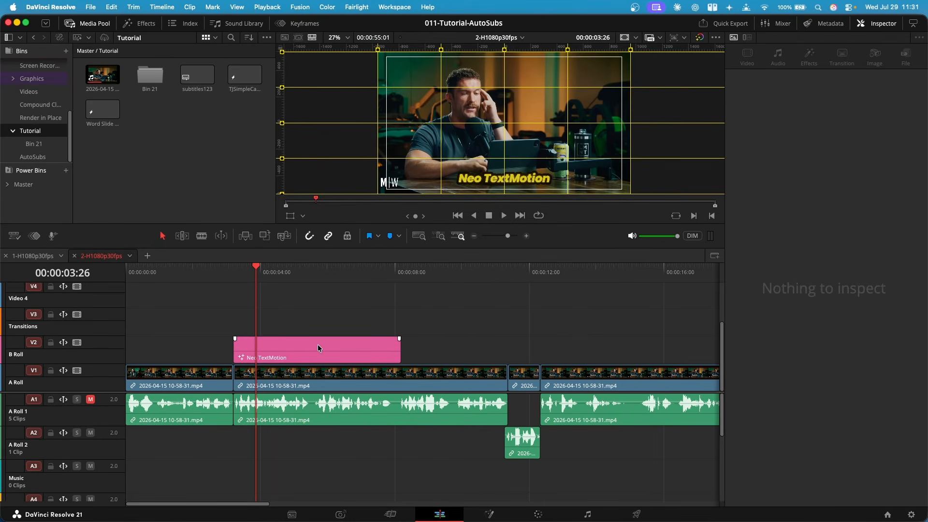
left_click_drag(300, 357, 186, 144)
left_click(395, 7)
mouse_move(414, 299)
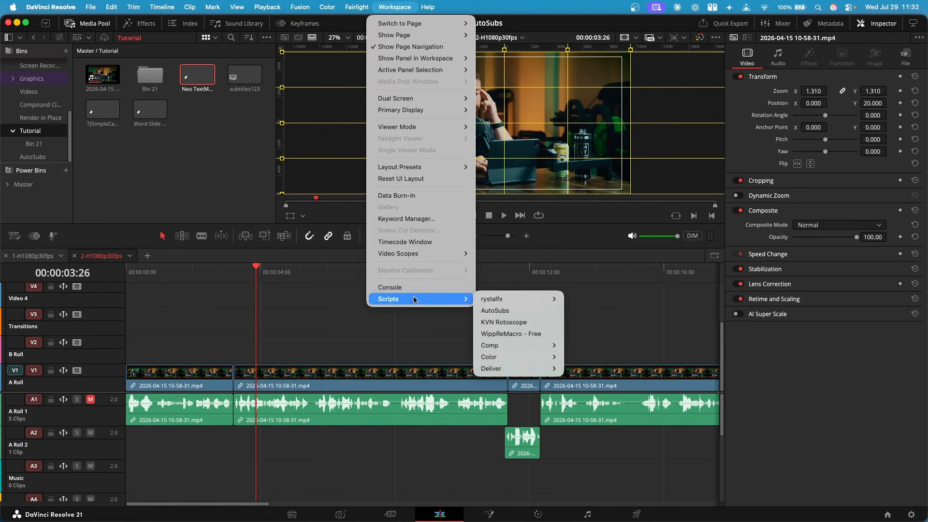
left_click(520, 300)
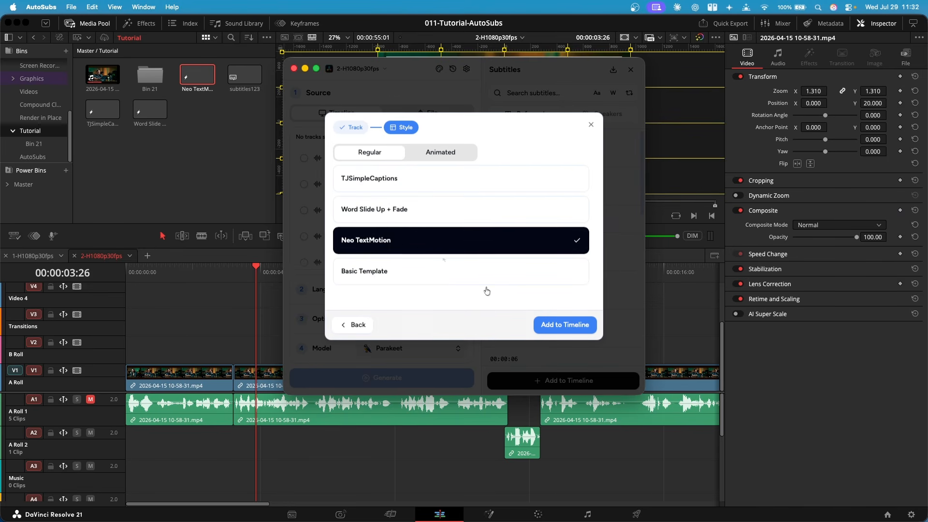
left_click(544, 325)
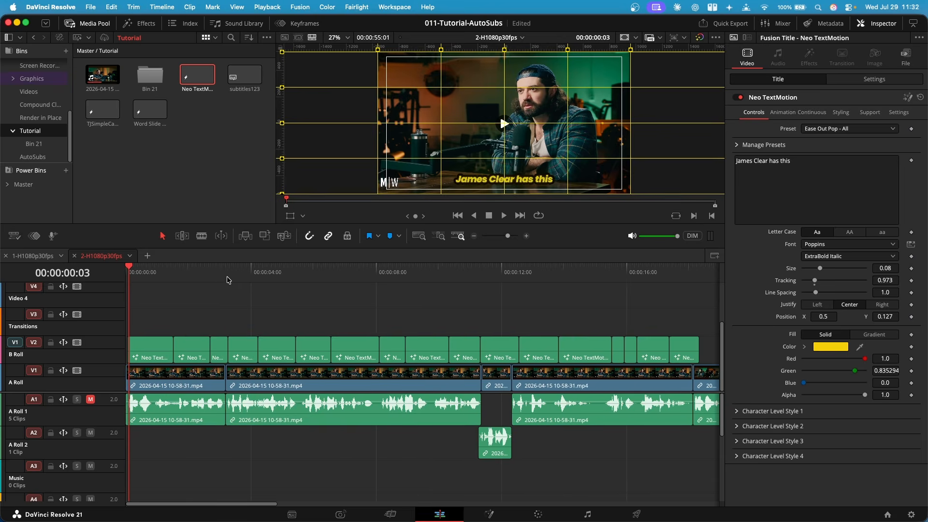
Set the 'if you're not willing to do' caption's preset to Elastic Pop - Letter and preview it
left_click_drag(227, 277, 305, 304)
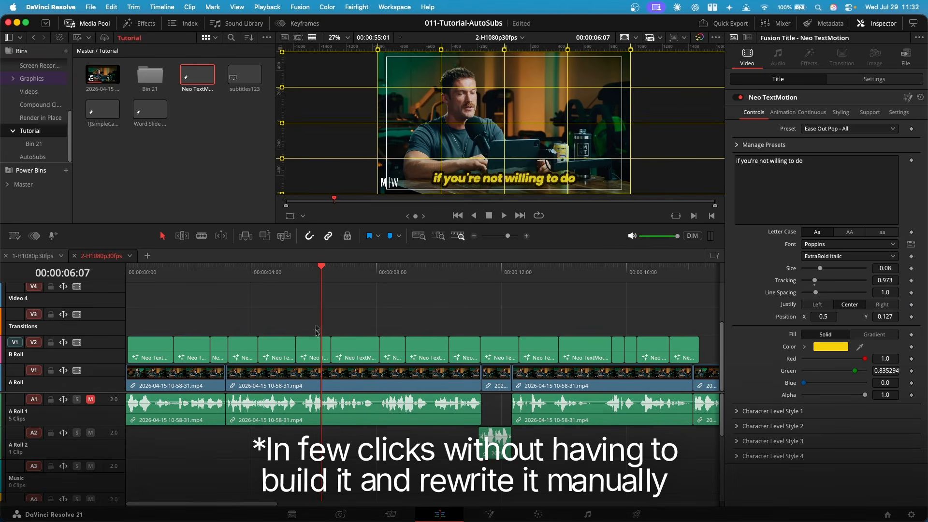
left_click(313, 354)
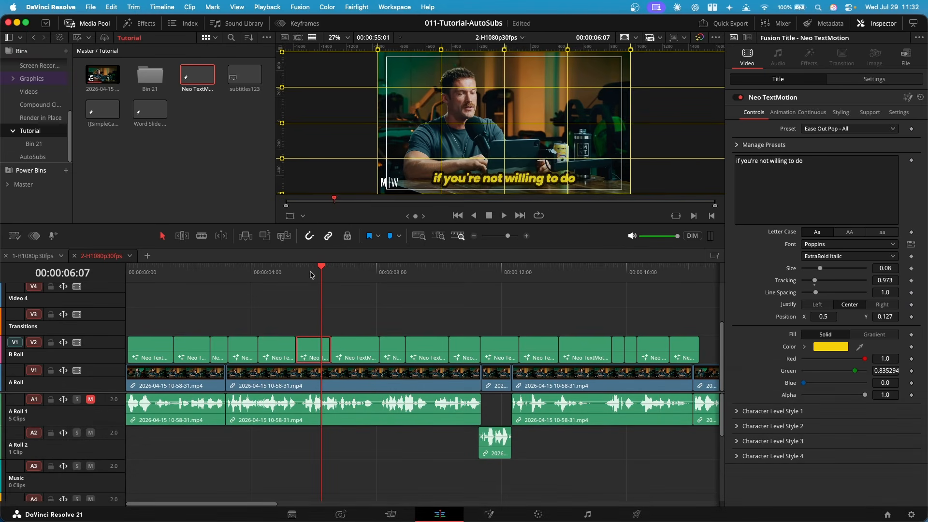
left_click(829, 129)
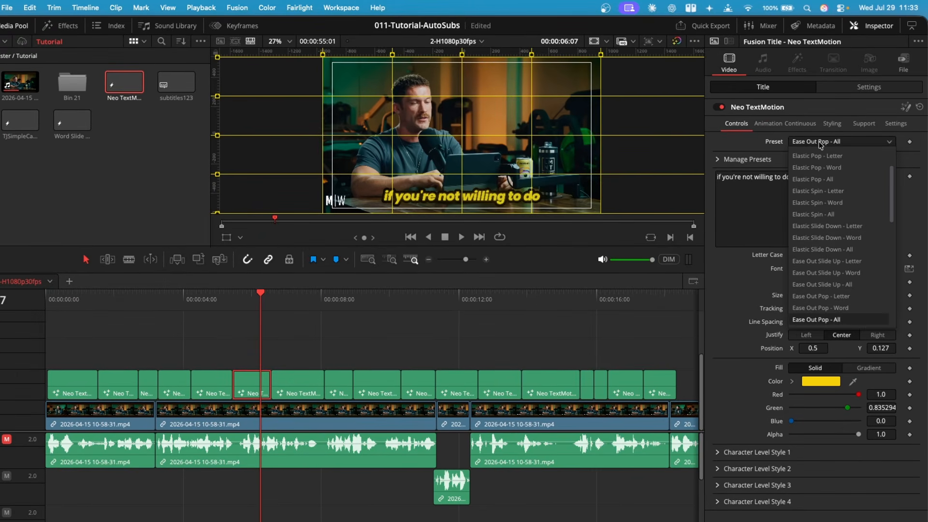
left_click(812, 156)
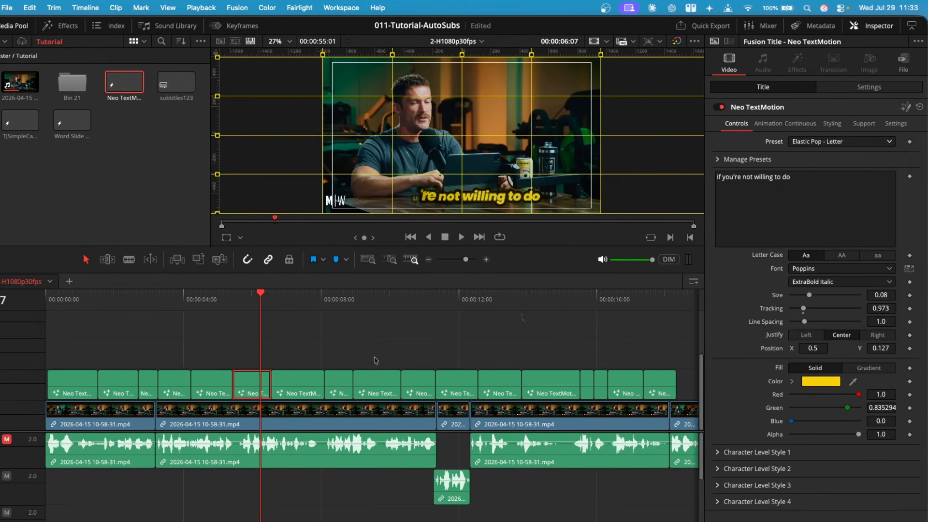
key("space")
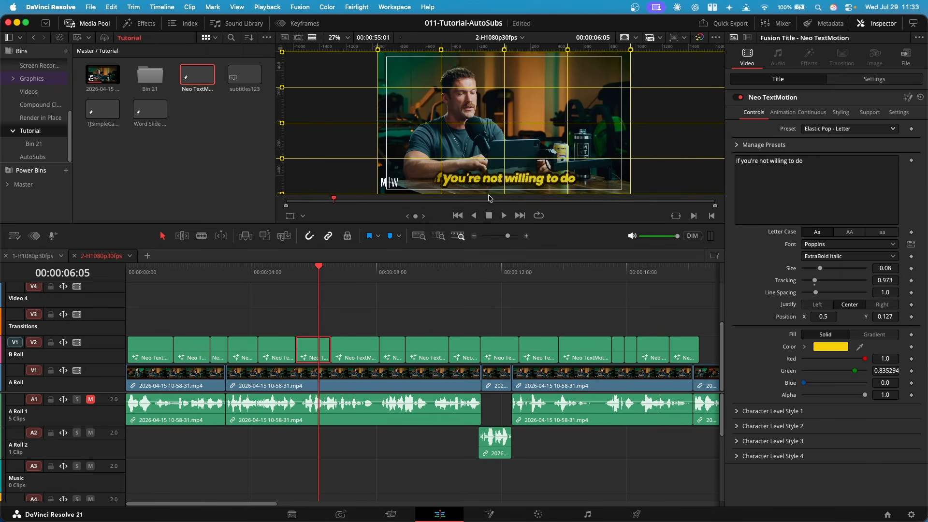
key("space")
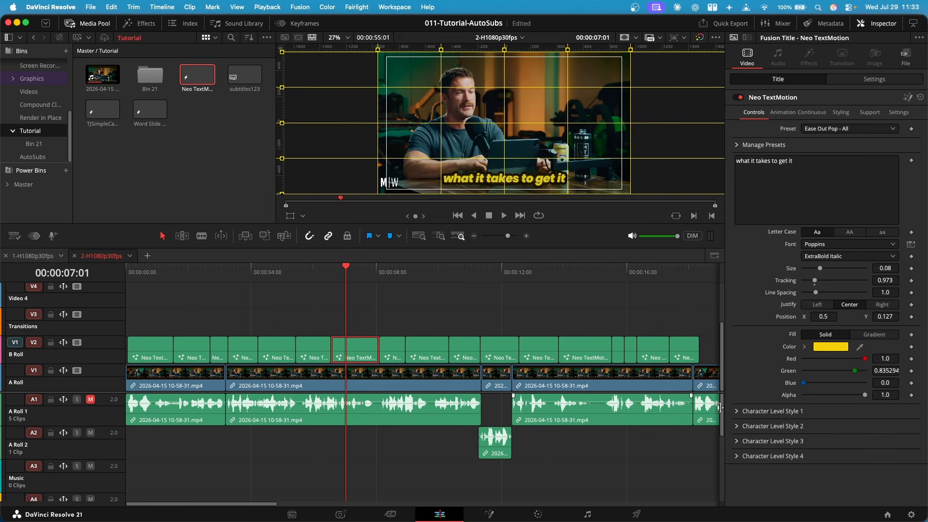
Enable Character Level Style 1 with its color and size options on the 'what it takes to get it' caption
left_click(737, 412)
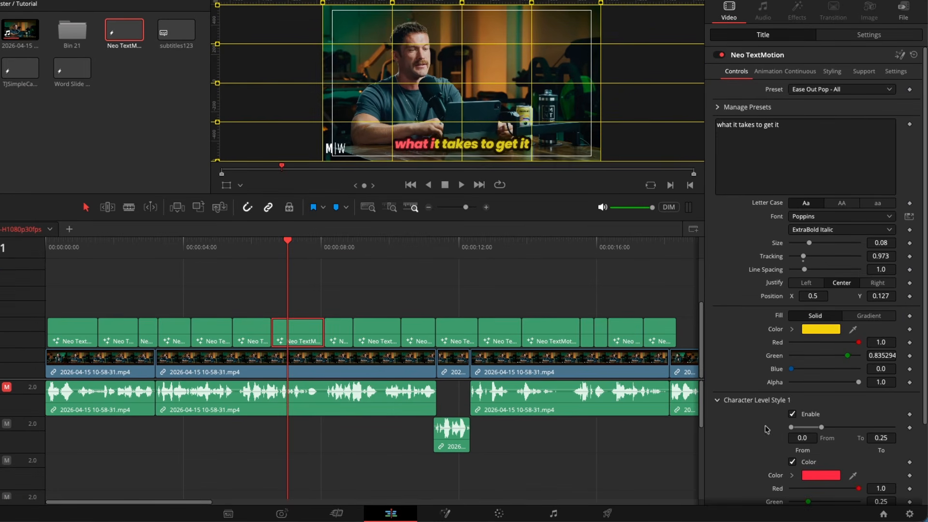
left_click_drag(822, 427, 813, 429)
scroll(734, 434, "down", 3)
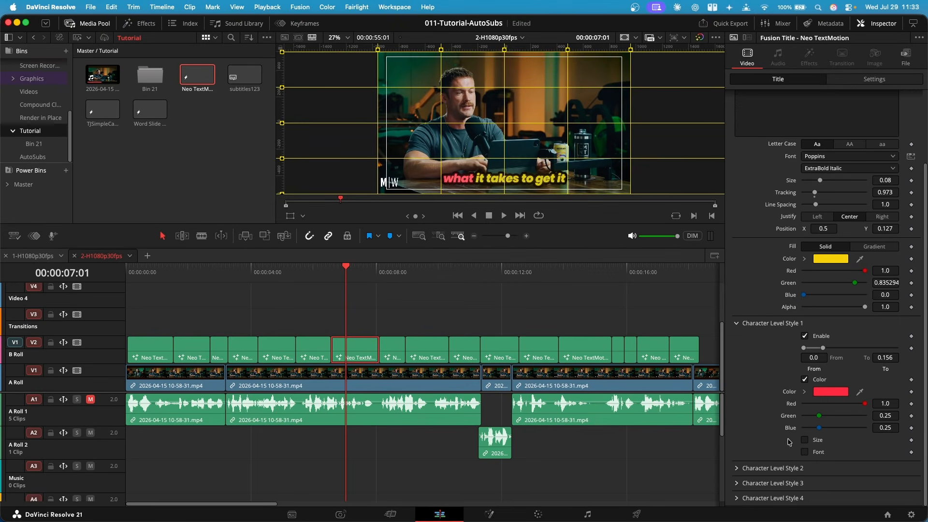
left_click(804, 440)
scroll(768, 435, "down", 1)
Turn on Jitter in the caption's Continuous settings and preview the result
left_click(814, 114)
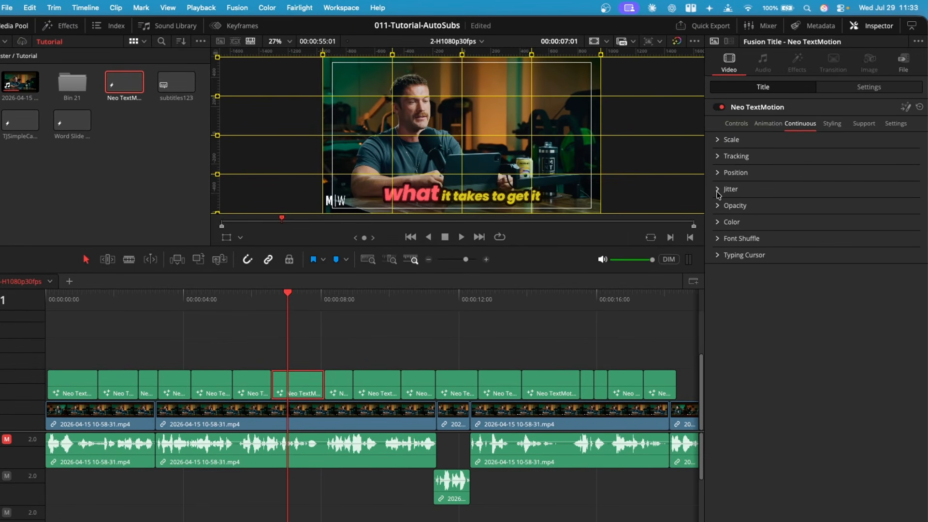
left_click(719, 193)
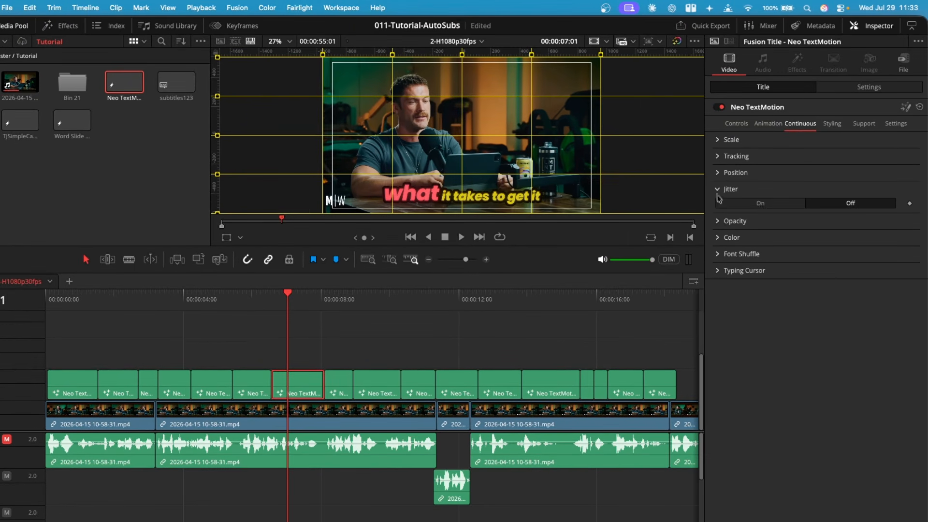
left_click(757, 204)
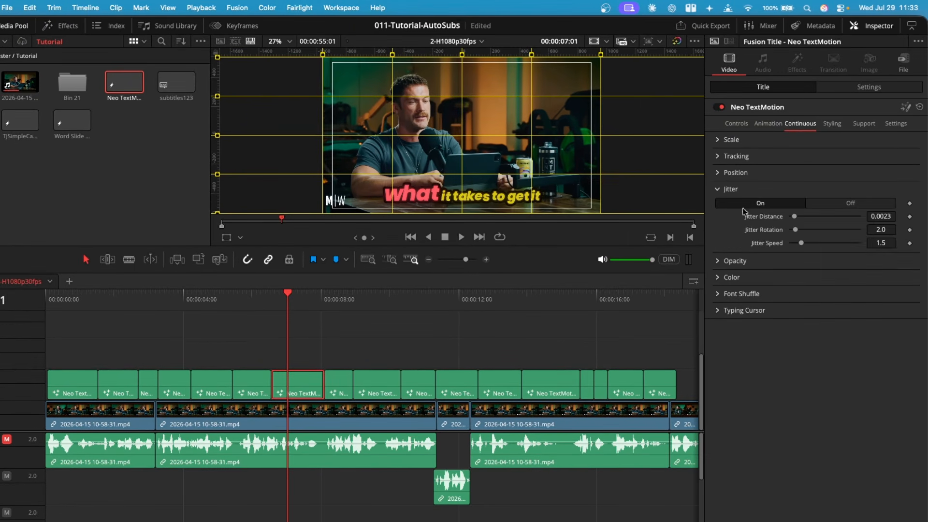
left_click(287, 305)
key("space")
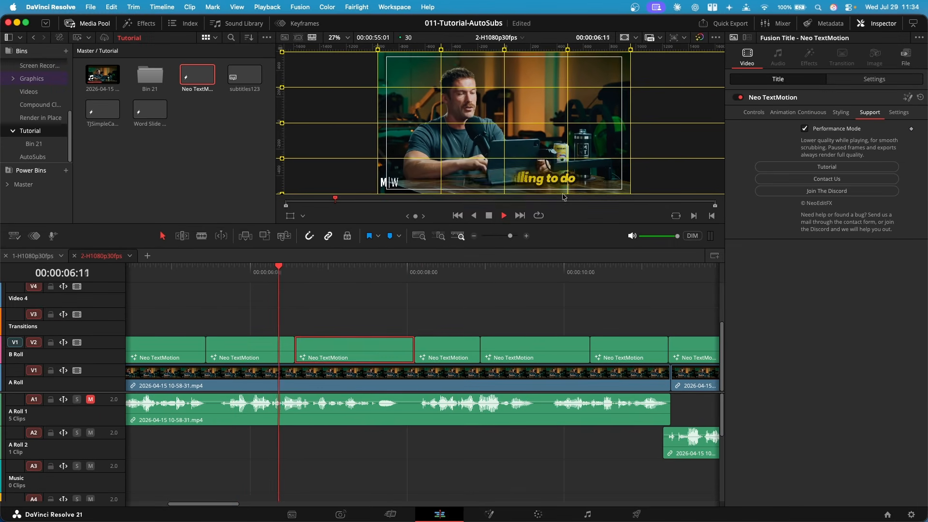
key("space")
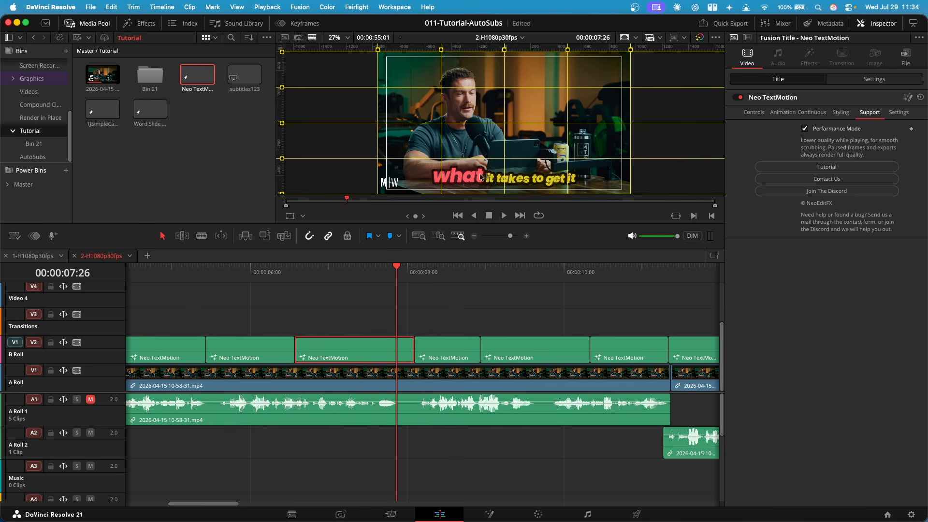
Preview the styled caption from several playhead positions in the timeline
left_click(297, 272)
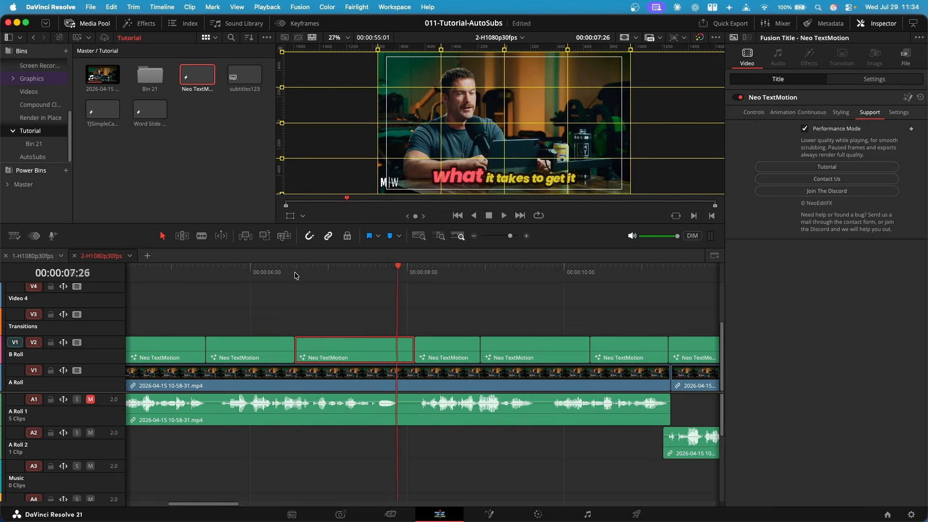
key("space")
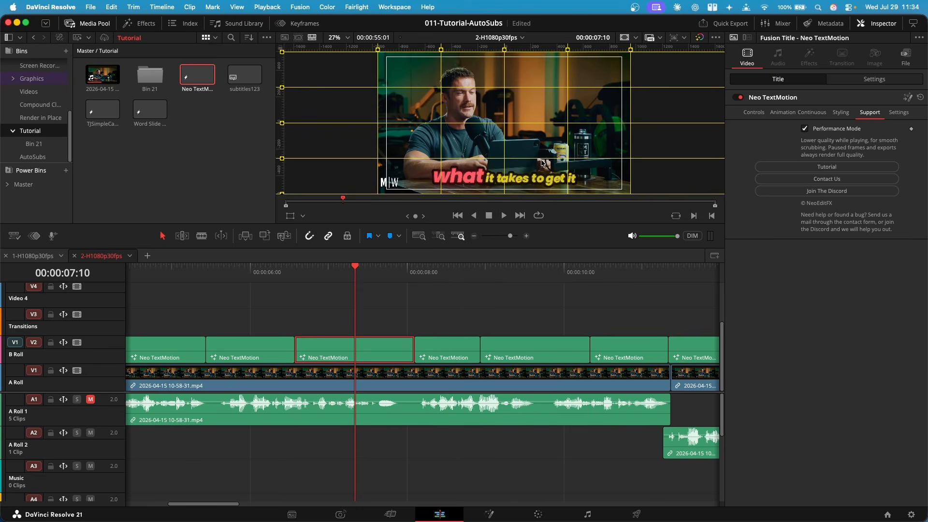
scroll(529, 178, "up", 4)
scroll(477, 181, "down", 2)
left_click(310, 273)
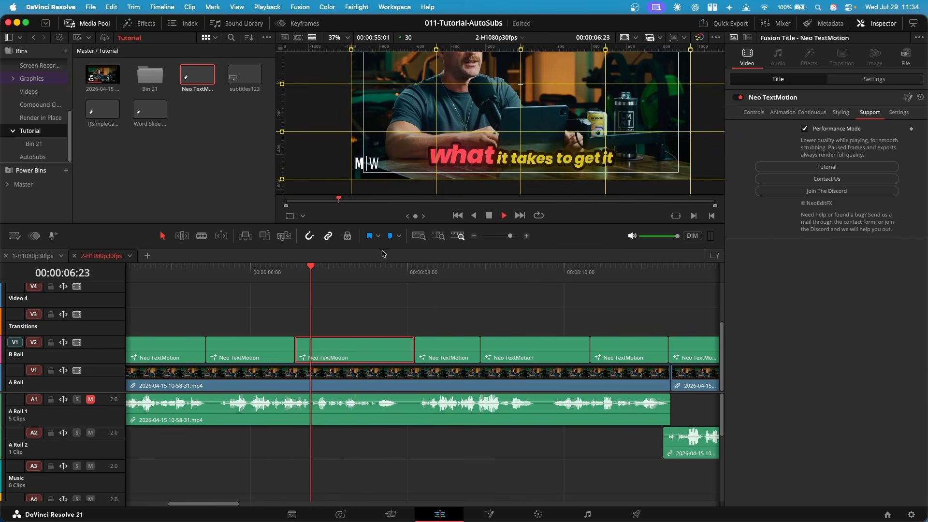
key("space")
key("space")
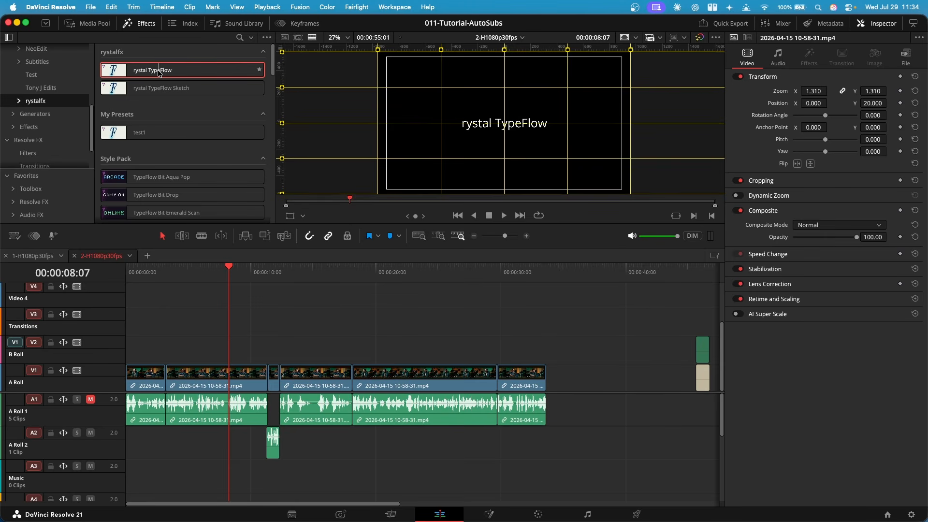
Add the rystal TypeFlow title to the B Roll track and apply a character style to the word 'TypeFlow' in TypeStyler
left_click_drag(159, 73, 271, 324)
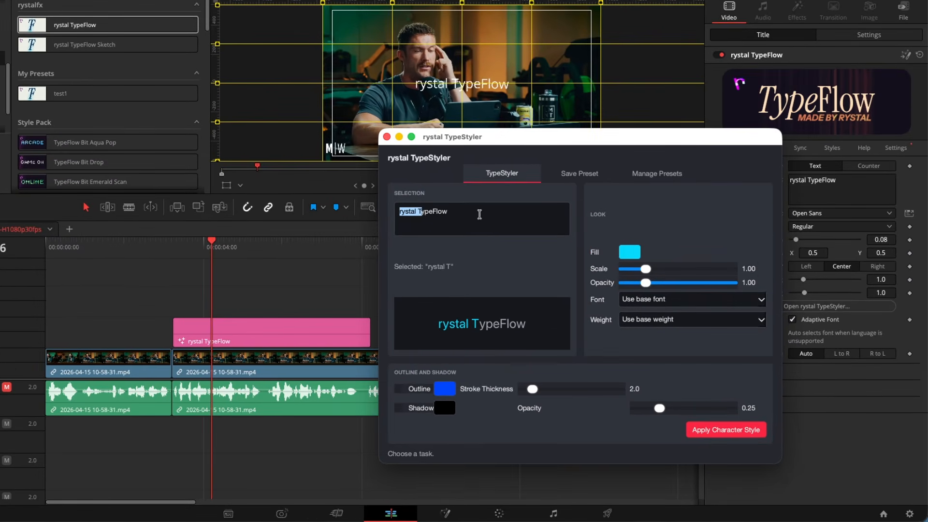
left_click_drag(503, 141, 477, 133)
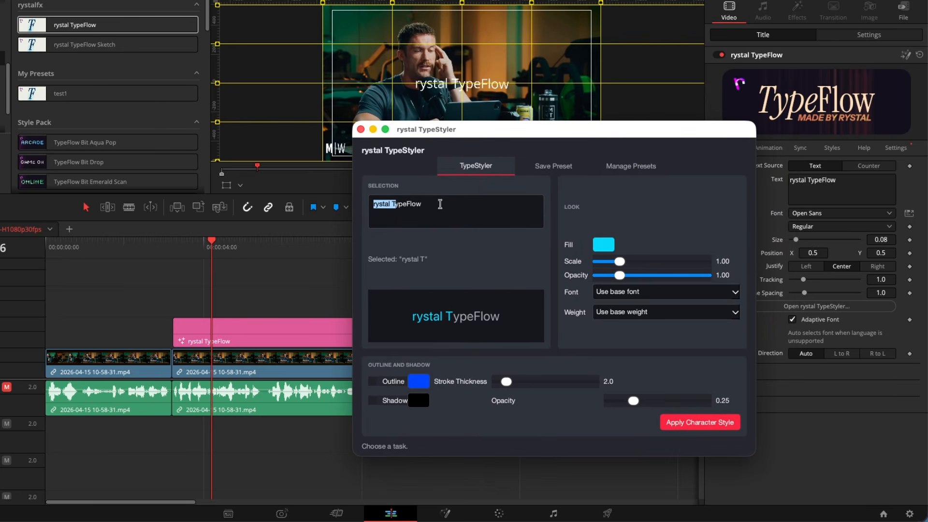
left_click_drag(453, 205, 393, 203)
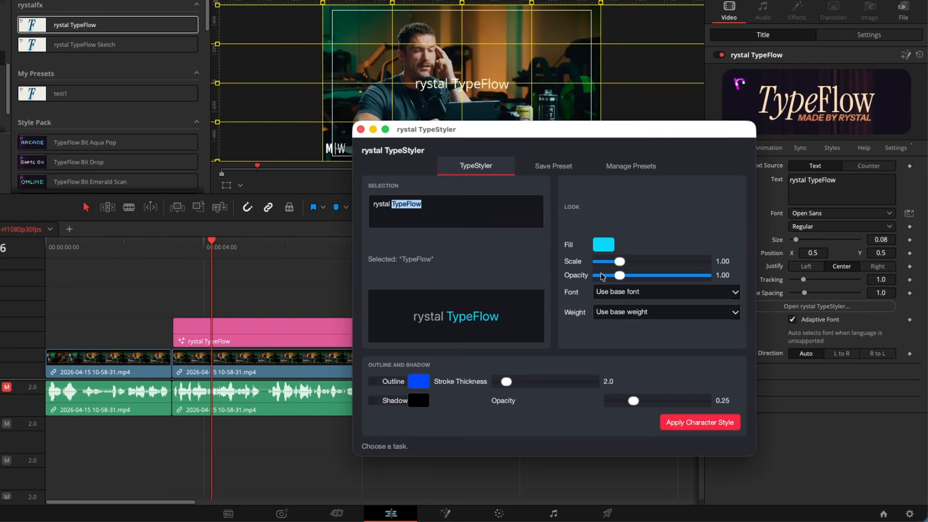
left_click(702, 424)
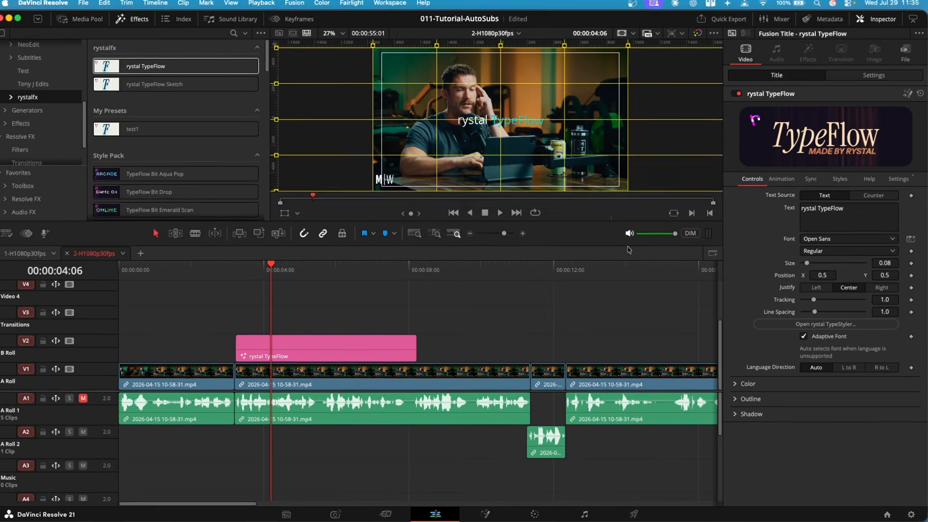
Examine the rystal TypeFlow title's Controls, Help and Animation settings
left_click(809, 242)
left_click(811, 242)
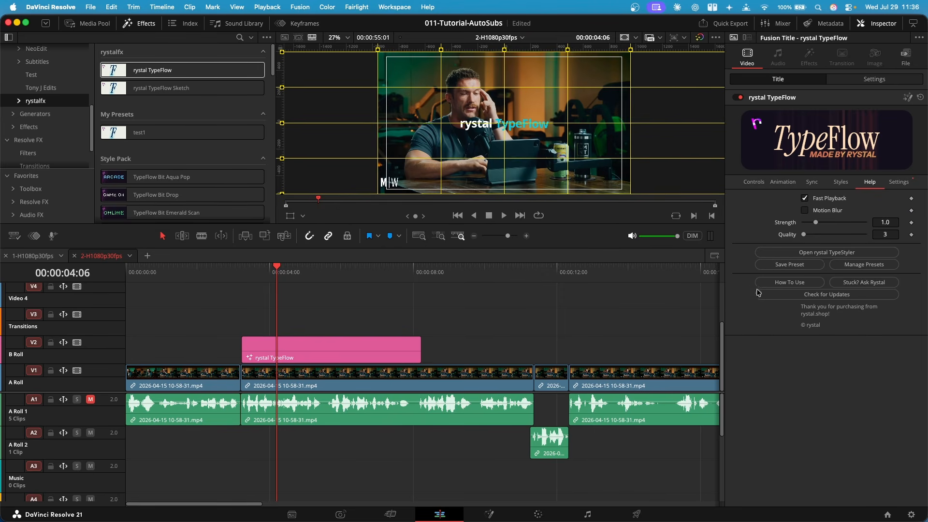
left_click(783, 182)
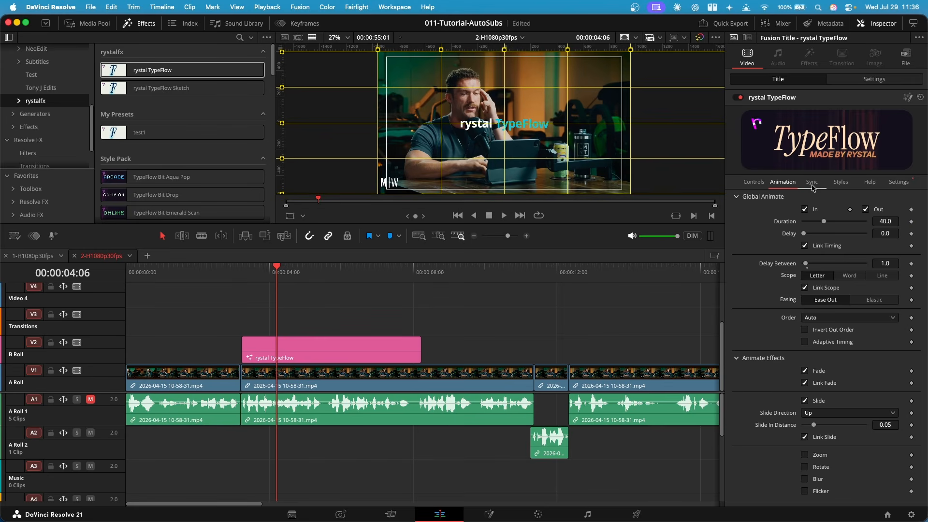
left_click(754, 183)
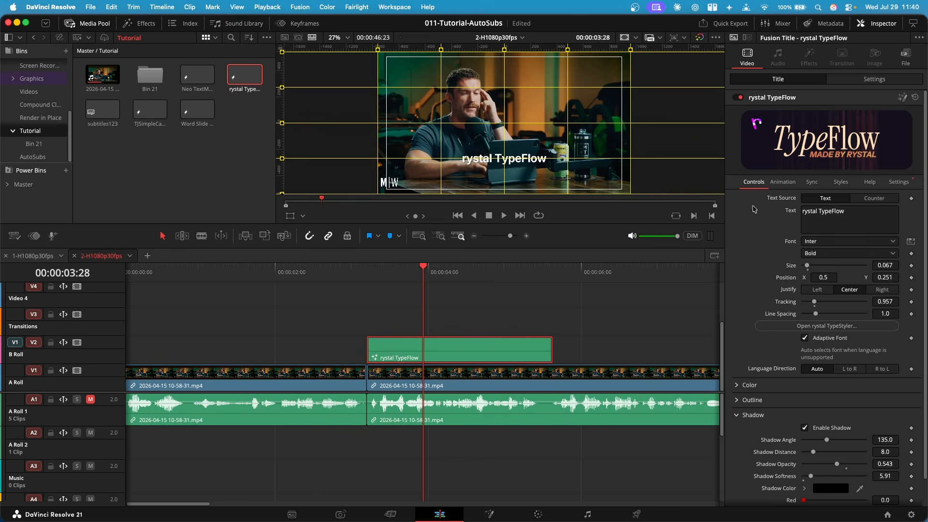
left_click(783, 182)
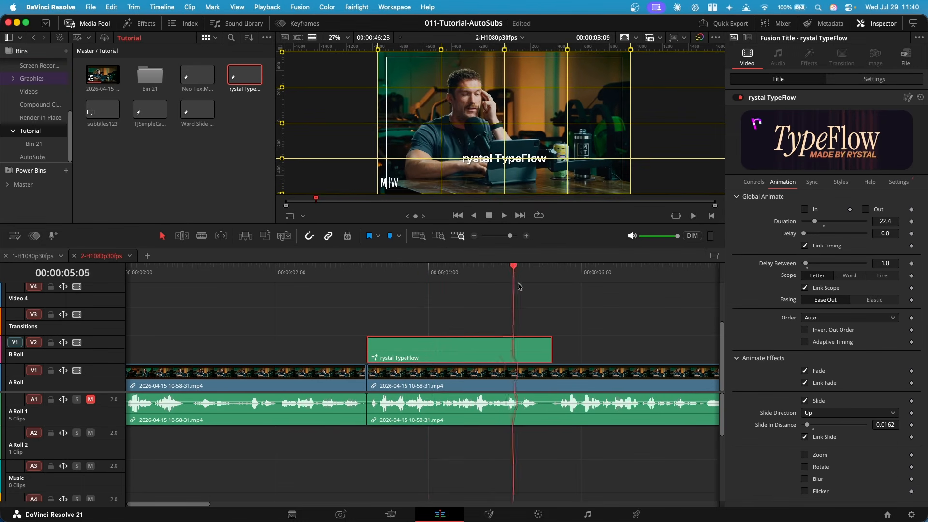
Enable the In animation in Global Animate for the rystal TypeFlow title and play it from the clip's start
left_click_drag(517, 285, 426, 299)
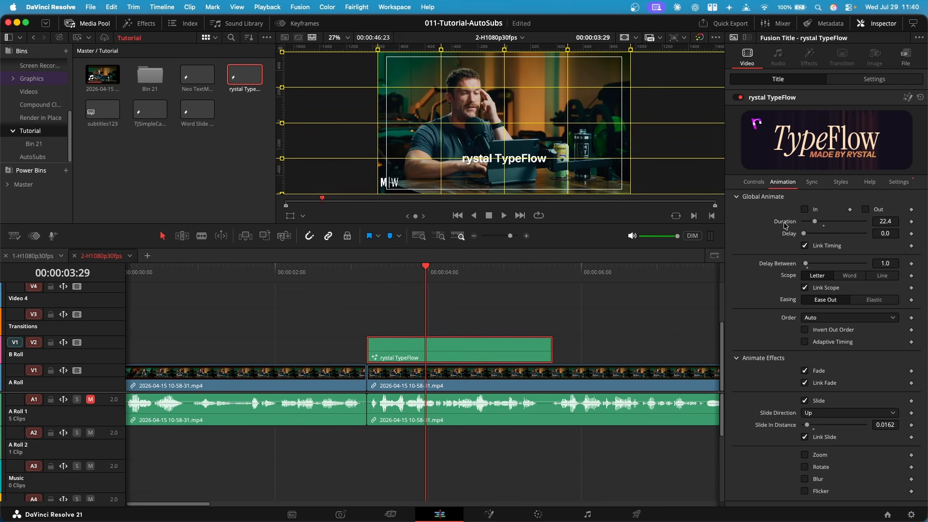
left_click(805, 210)
left_click(367, 272)
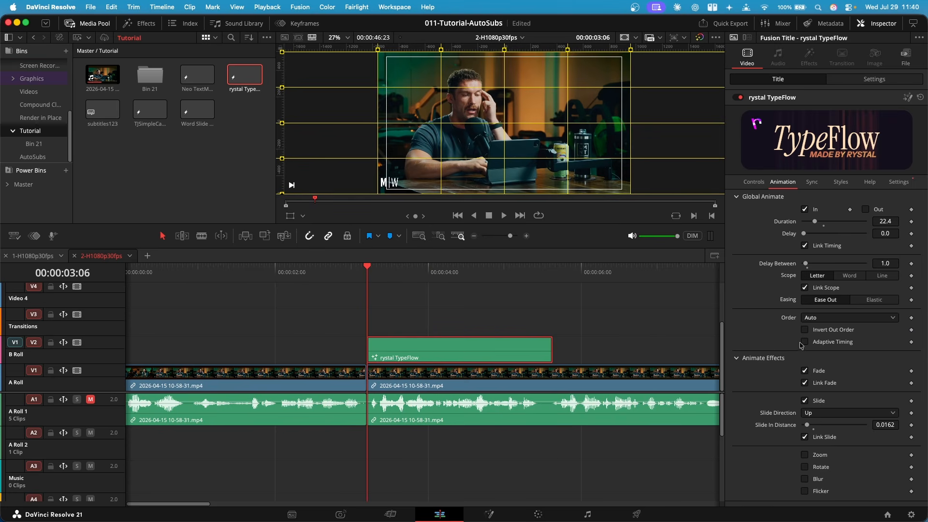
key("space")
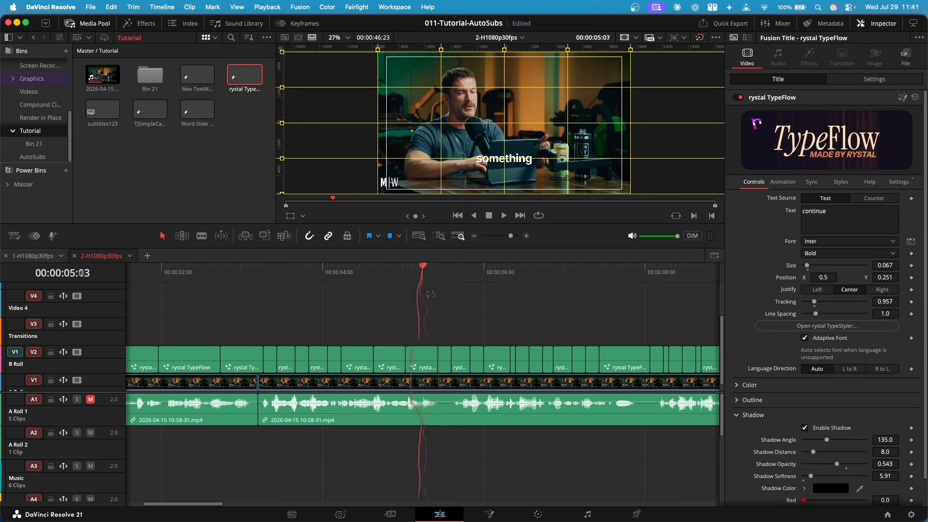
Enable the In animation on another rystal TypeFlow caption clip and preview it from just before the clip
left_click_drag(465, 292, 619, 297)
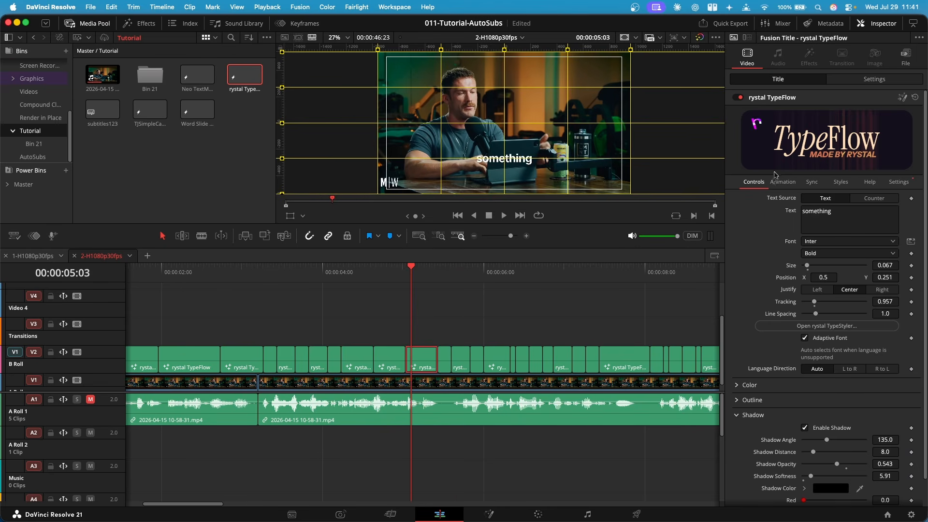
left_click(783, 182)
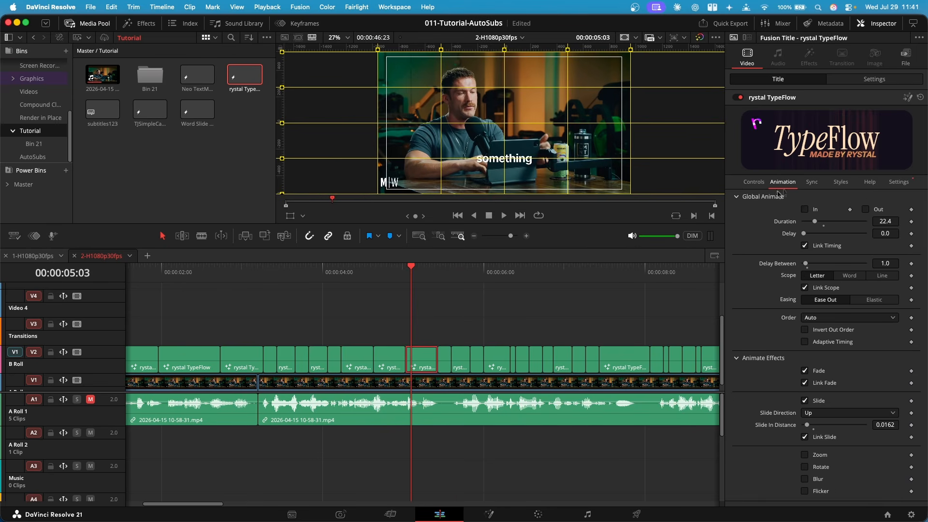
left_click(806, 209)
left_click(396, 274)
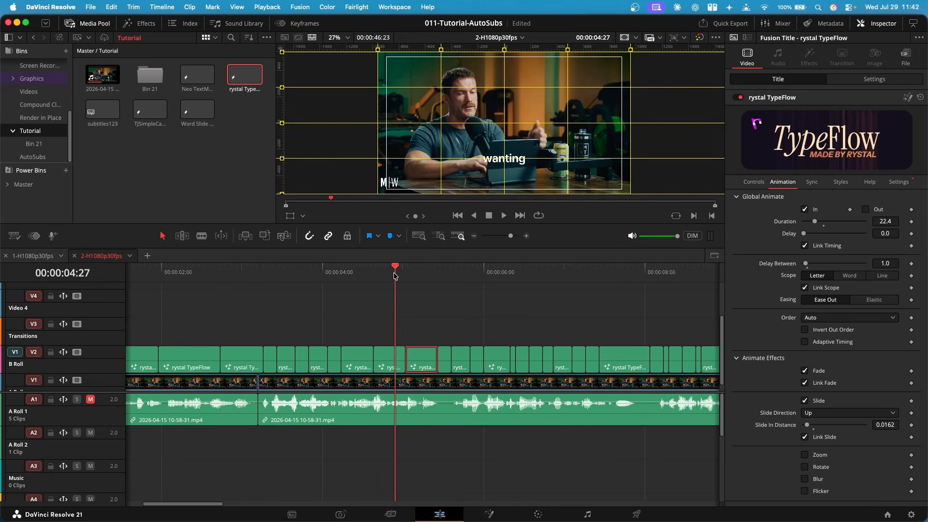
key("space")
left_click(398, 274)
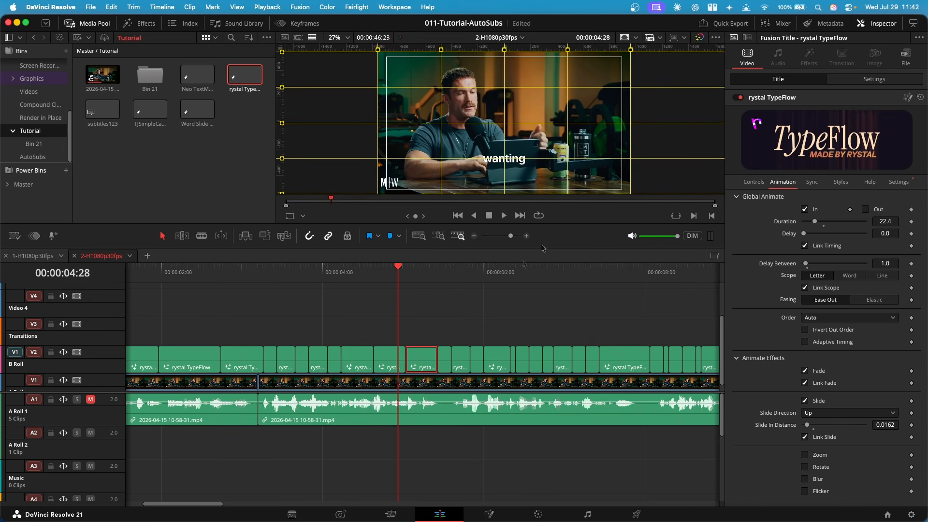
key("space")
key("space")
Set the next caption clip's font to Times in Bold Italic and play it back
left_click(409, 368)
left_click(754, 183)
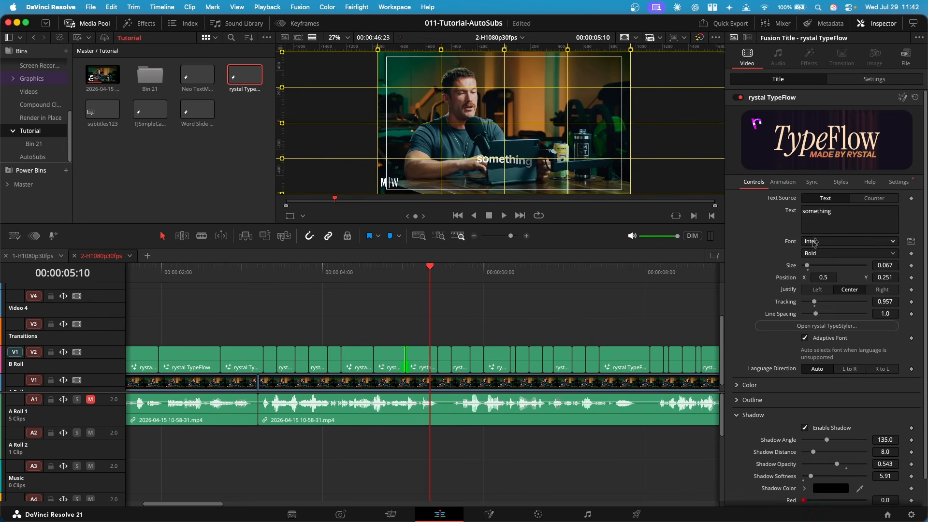
left_click(814, 254)
left_click(831, 404)
left_click(826, 243)
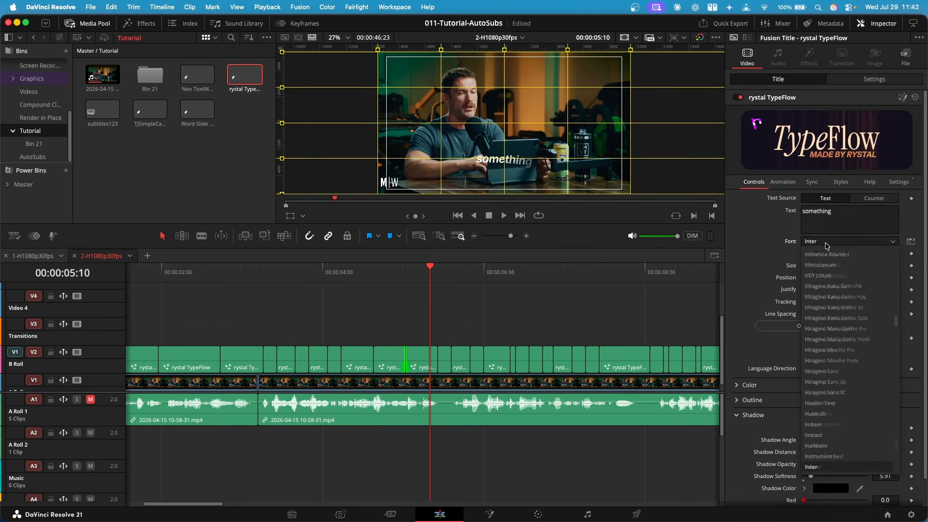
type("times")
key("Return")
scroll(495, 161, "up", 5)
left_click(405, 275)
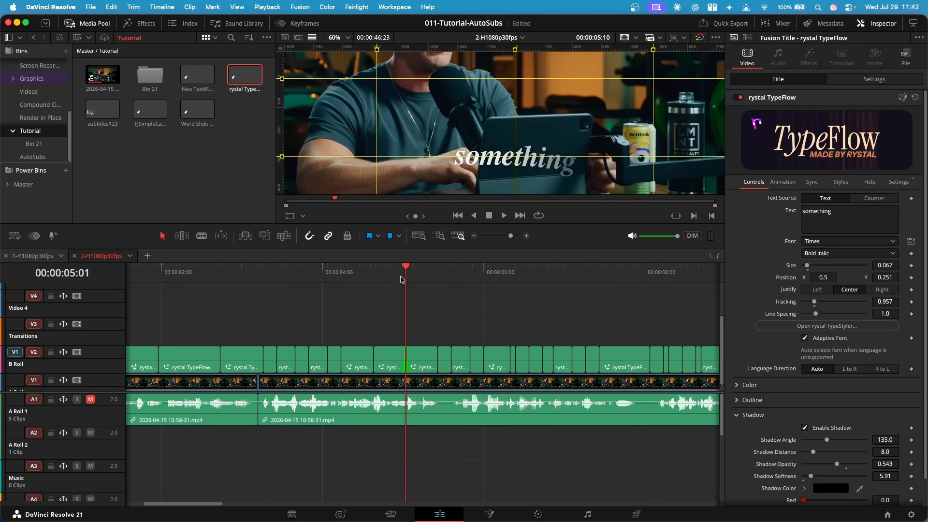
key("space")
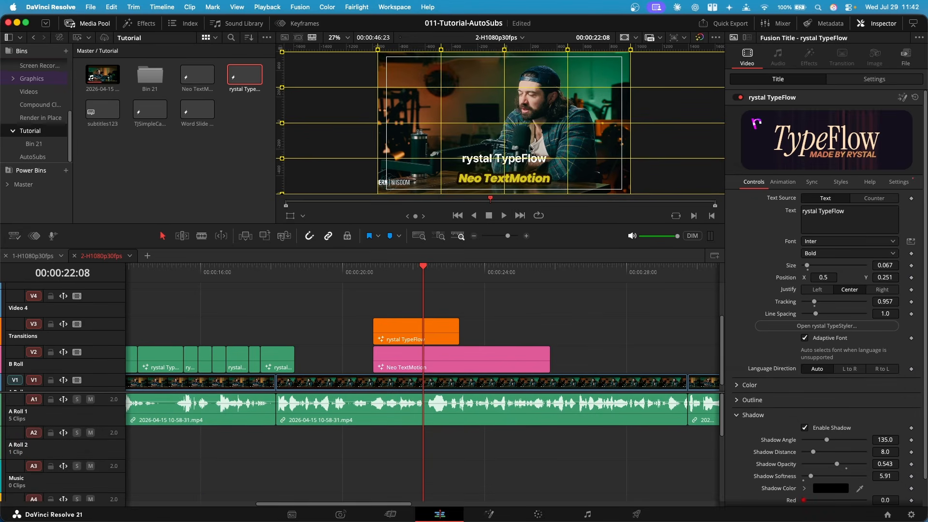
Inspect the stacked rystal TypeFlow and Neo TextMotion clips, then fit the whole timeline and scrub near its start
left_click(437, 343)
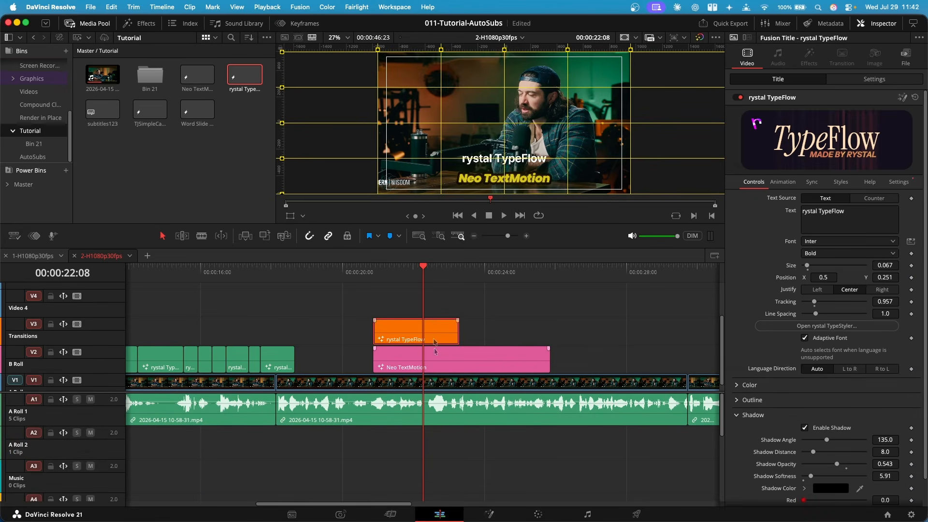
left_click(459, 363)
left_click(439, 341)
scroll(462, 334, "up", 3)
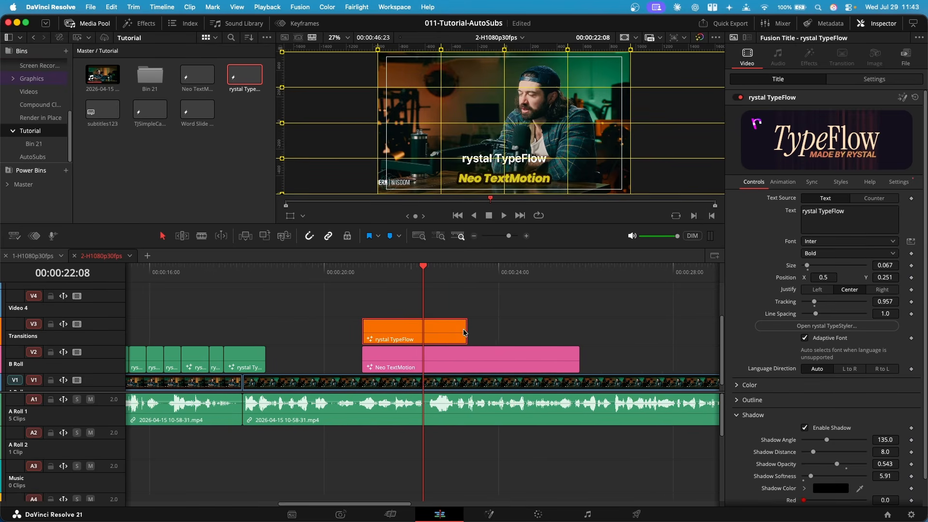
scroll(506, 325, "right", 3)
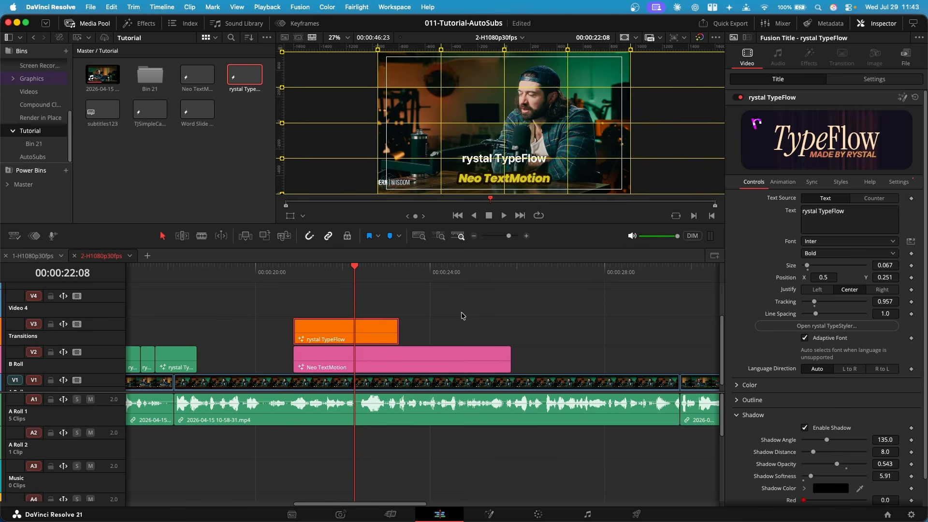
key("shift+z")
left_click(211, 271)
left_click_drag(211, 272, 175, 279)
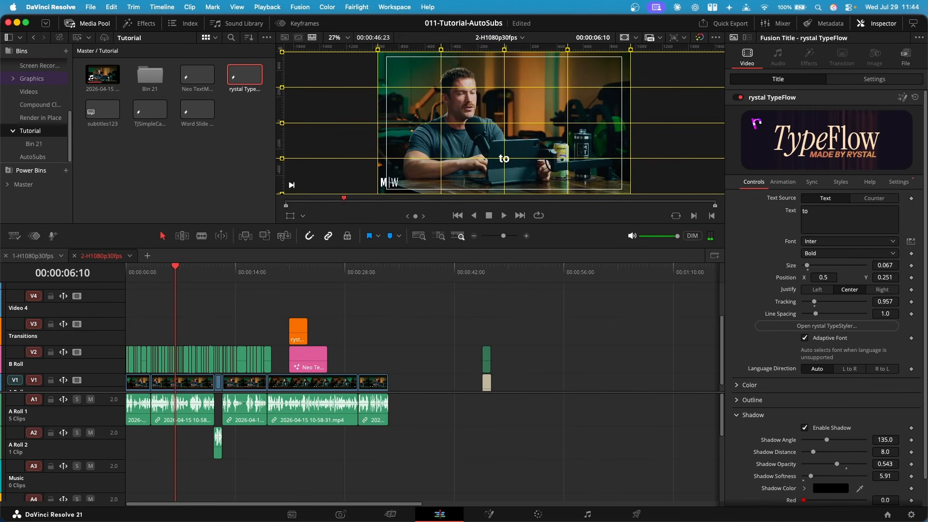